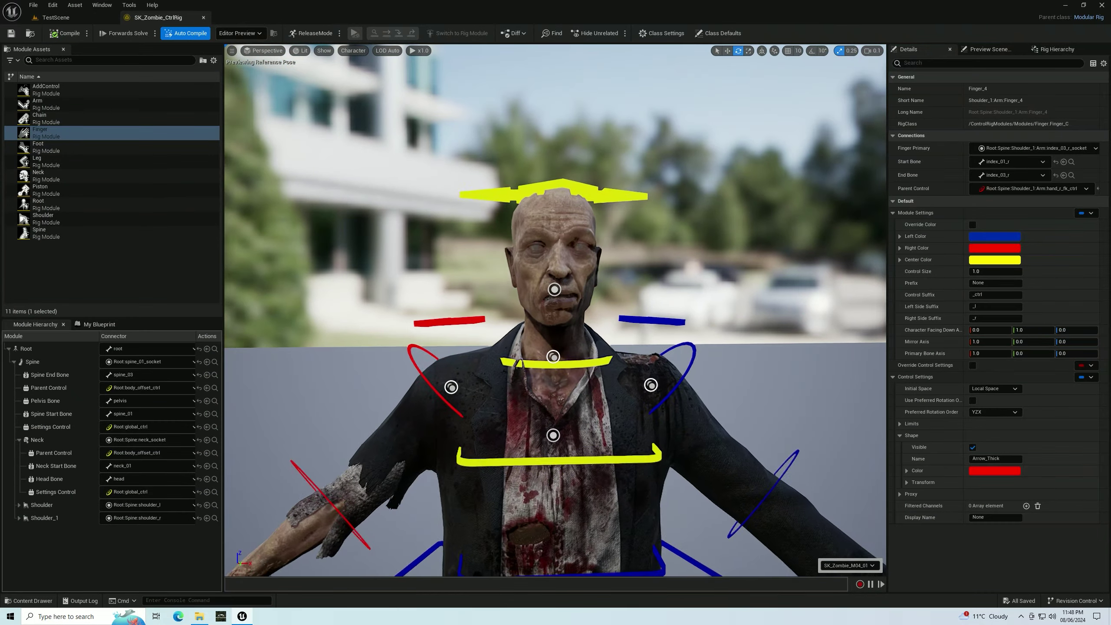
- Zoom onto the face, show the Rig Hierarchy, collapse both clavicles, and select Eye_l, Eye_r and Jaw
scroll(595, 236, "up", 10)
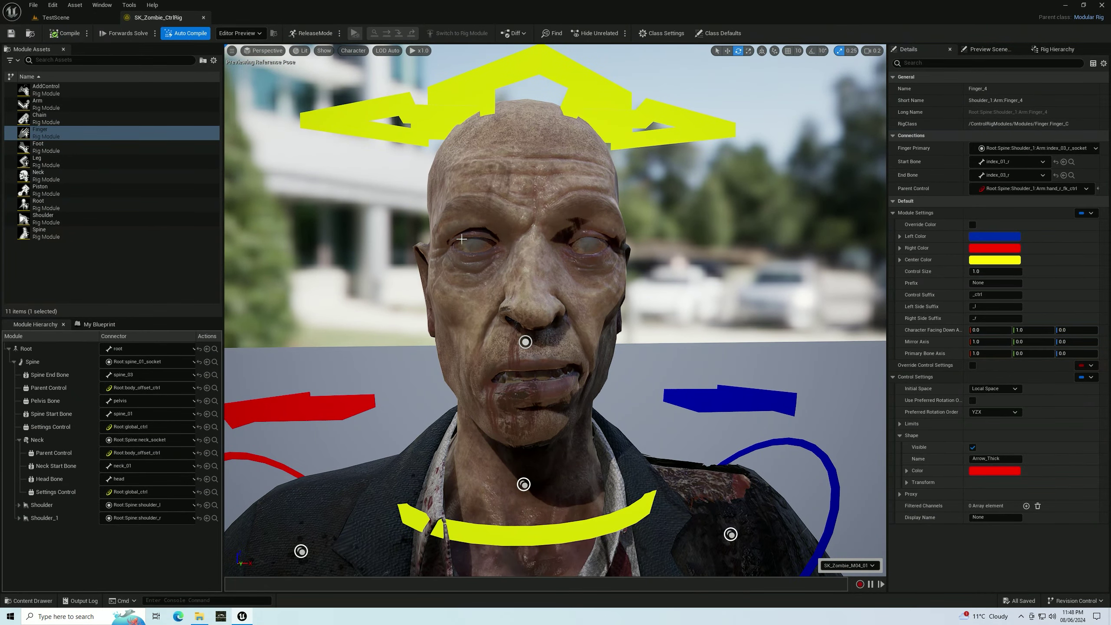
left_click(1057, 49)
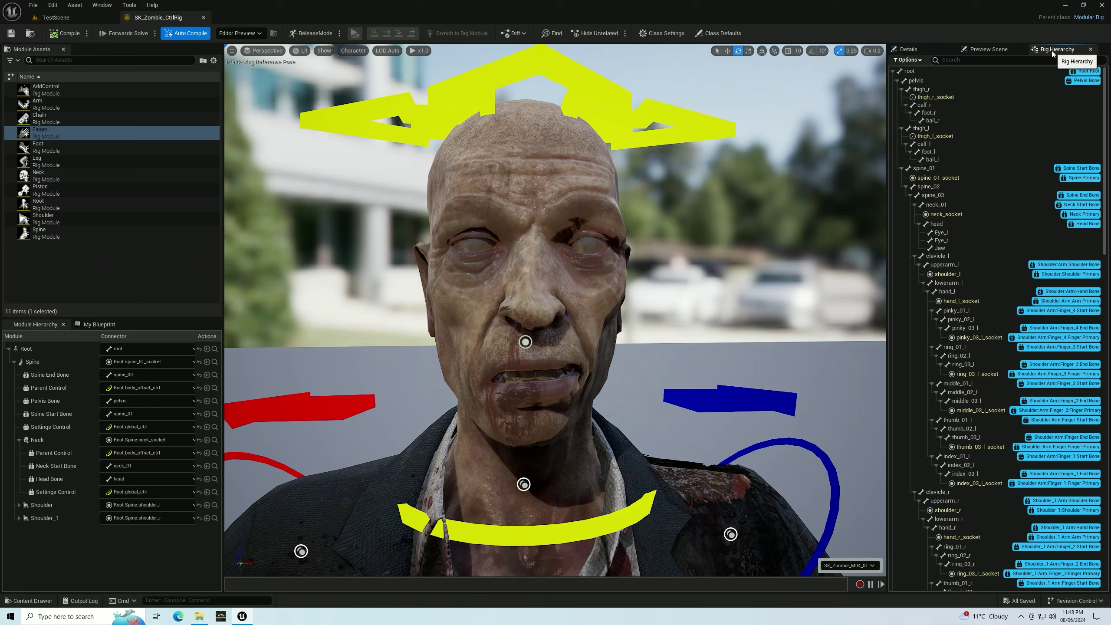
left_click(914, 256)
left_click(915, 264)
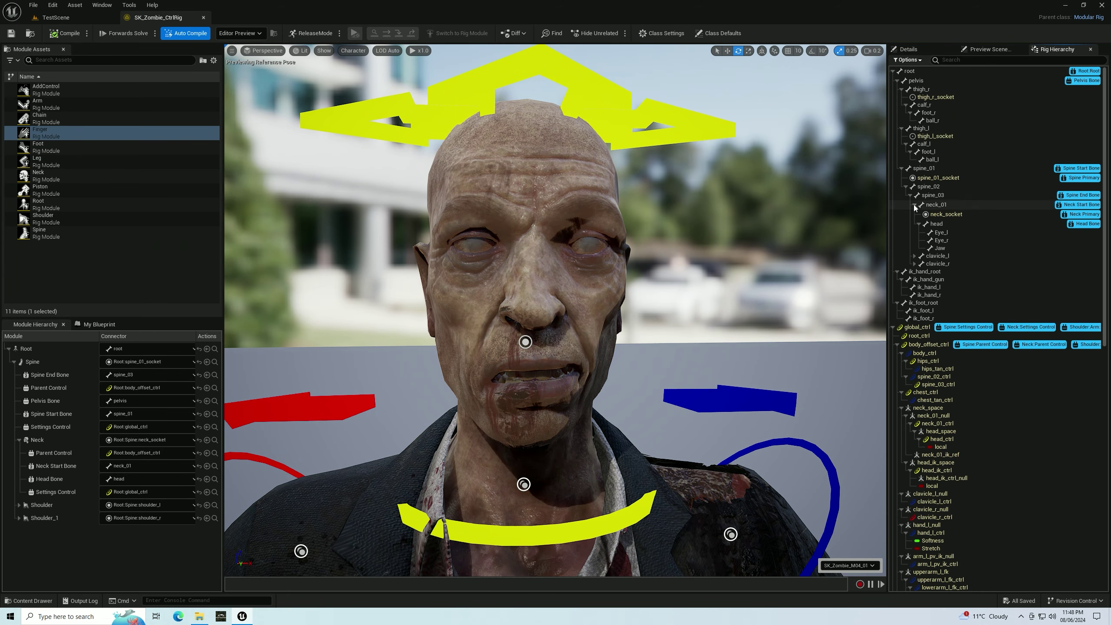
left_click(940, 232)
left_click(946, 249, "shift")
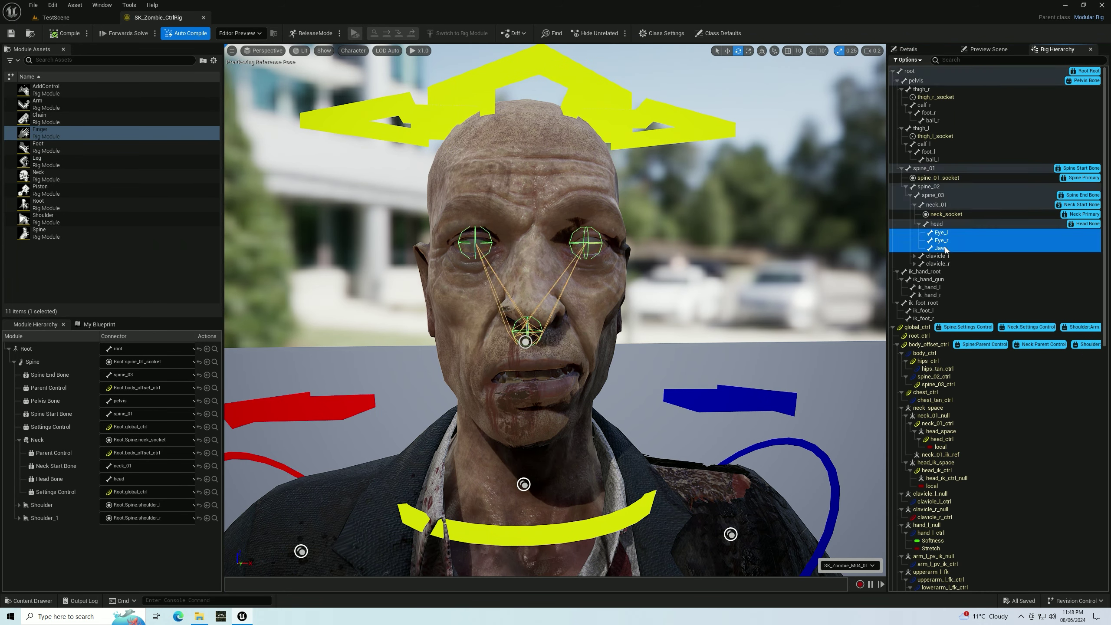
- Add a new socket to each of the Eye_l, Eye_r and Jaw bones
right_click(943, 248)
mouse_move(967, 260)
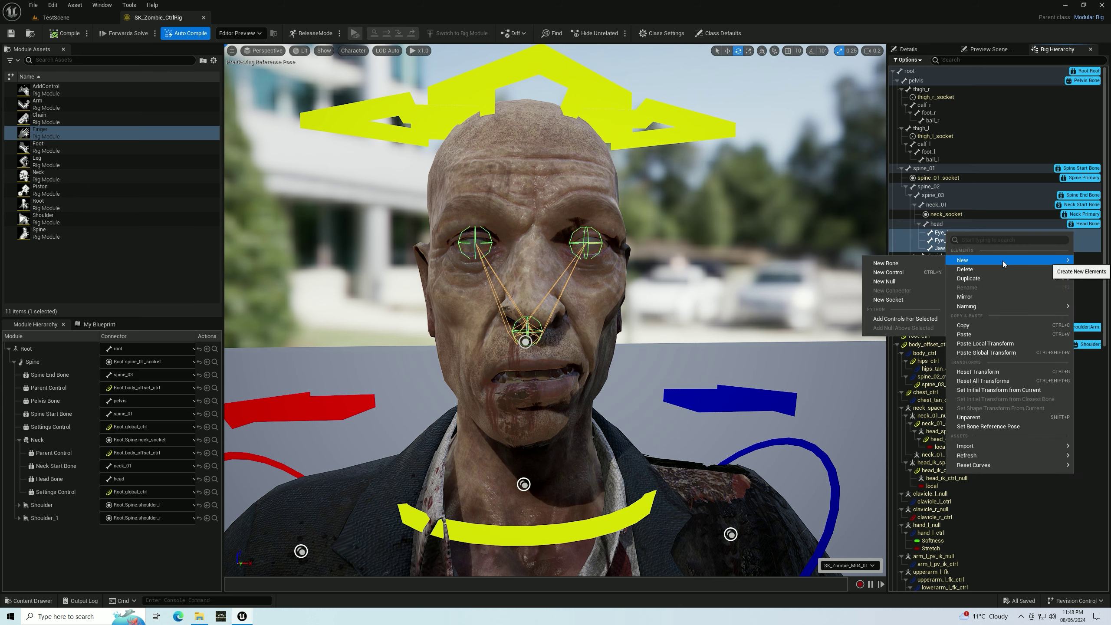
left_click(893, 301)
left_click_drag(482, 307, 657, 307, "alt")
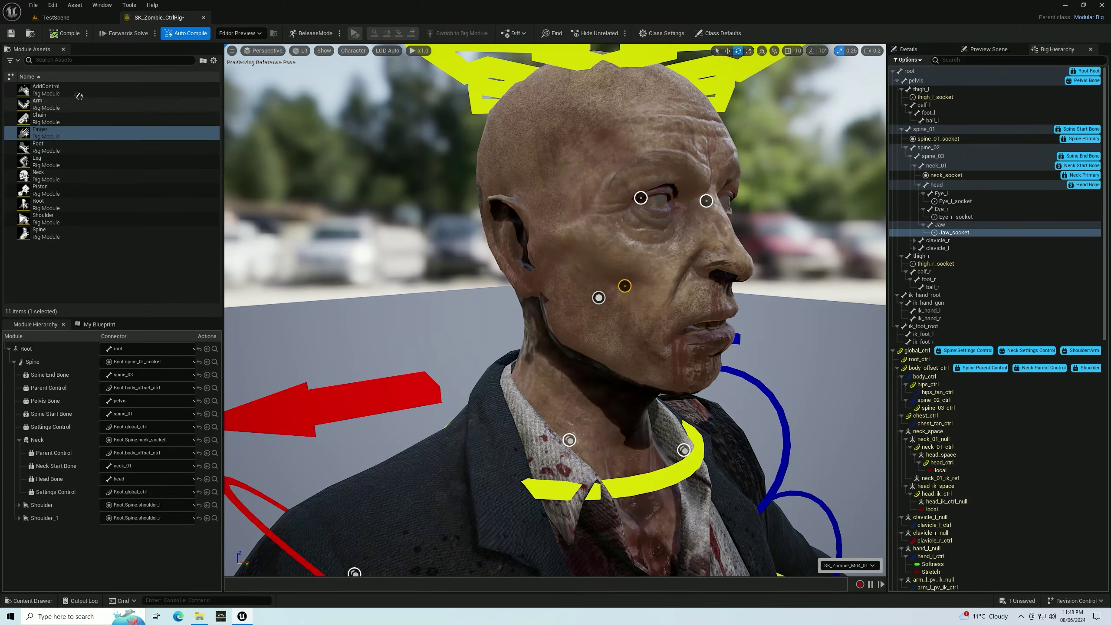
- Attach an AddControl module to Jaw_socket with shape Location Y 15 and scale 0.7
left_click_drag(69, 90, 625, 285)
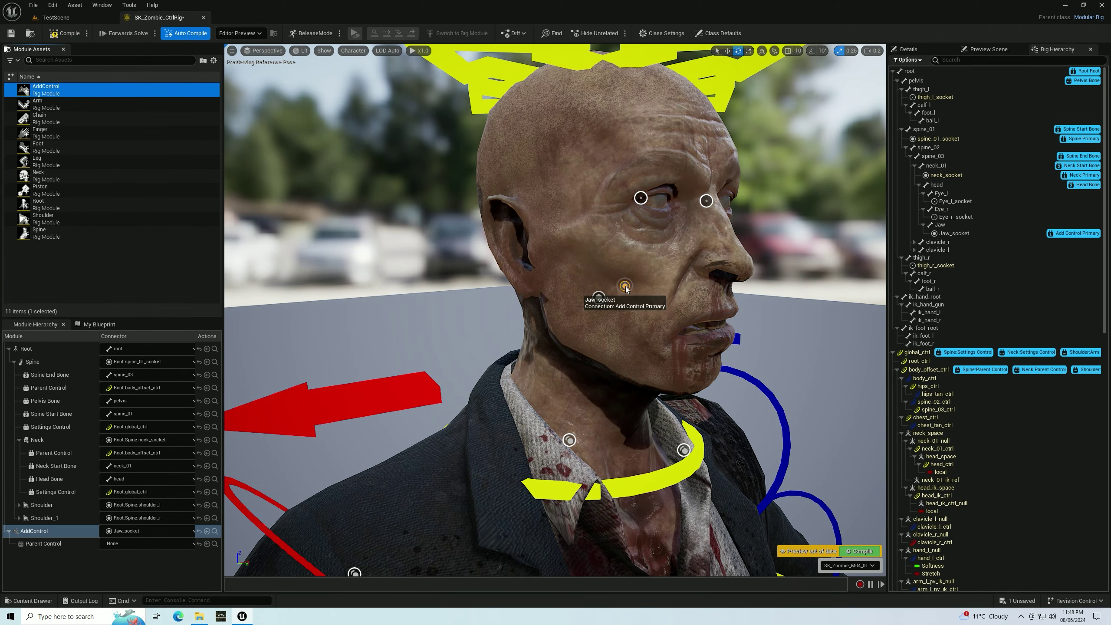
left_click(911, 52)
left_click(1027, 465)
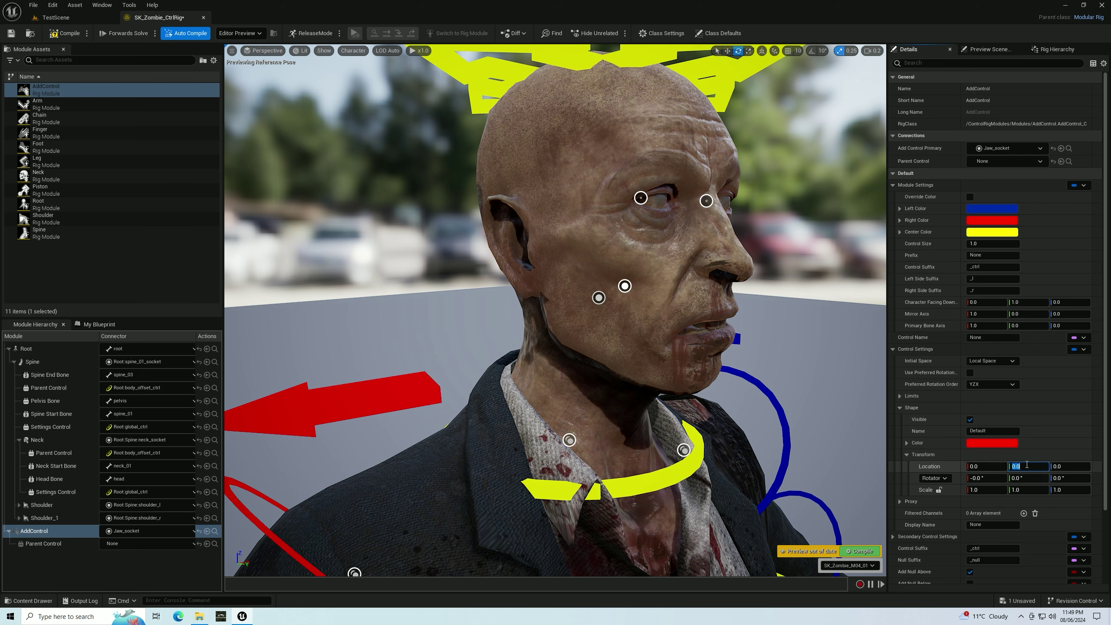
type("15")
key("Return")
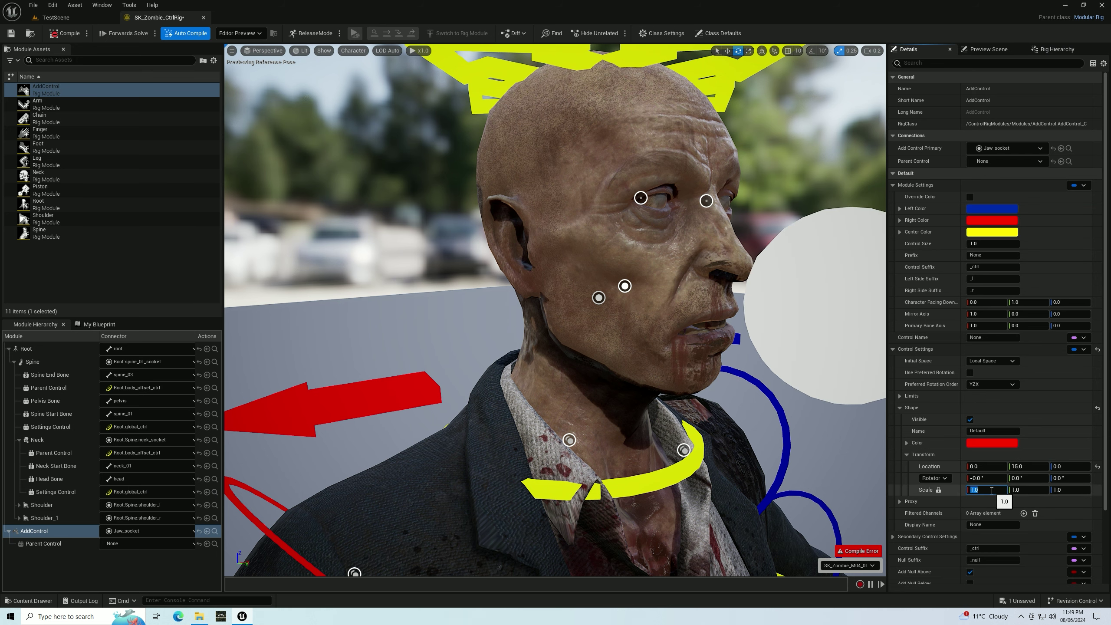
type("0.7")
key("Return")
scroll(546, 284, "down", 3)
- Test the jaw and head controls by rotating them, then compile the rig
left_click(546, 284)
mouse_move(579, 307)
left_mouse_down()
mouse_move(569, 246)
mouse_move(582, 264)
left_mouse_up()
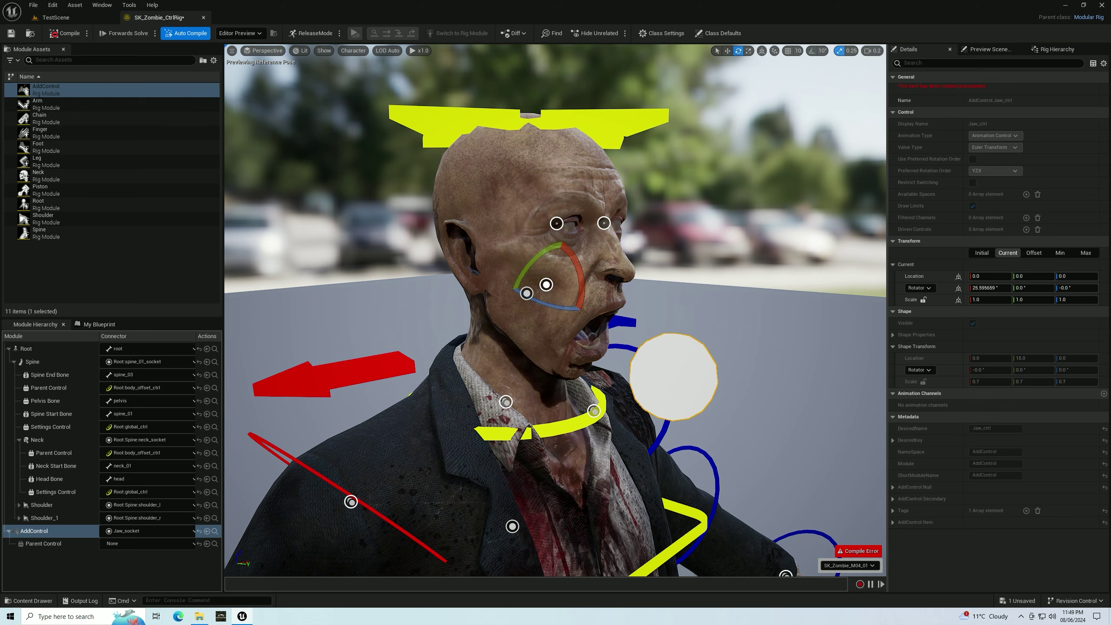
left_click(566, 122)
left_click_drag(540, 299, 542, 293)
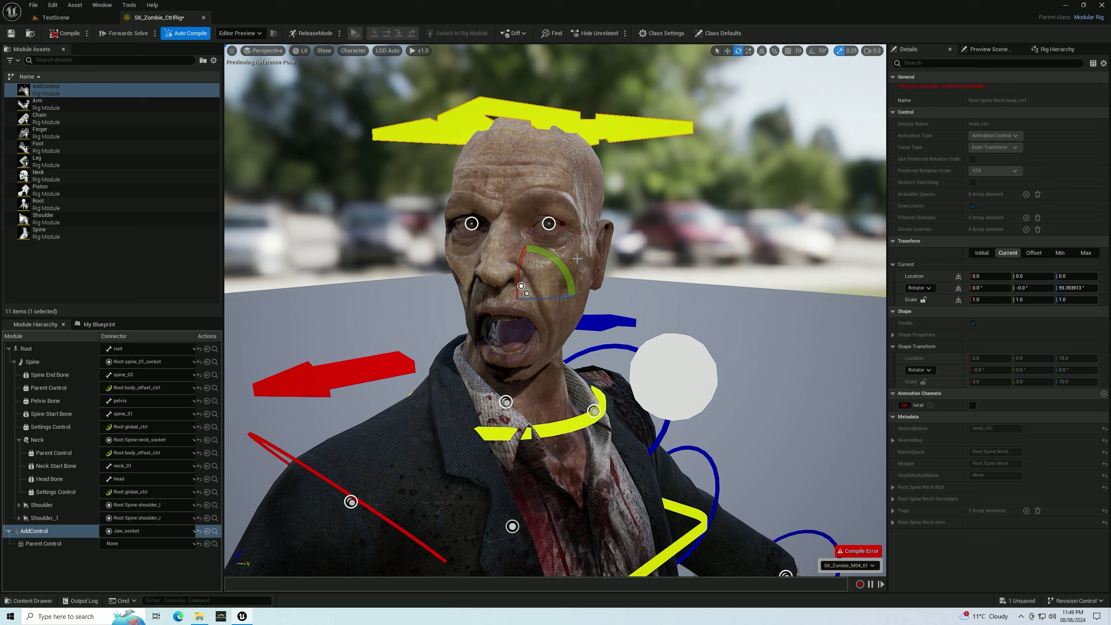
left_click(75, 35)
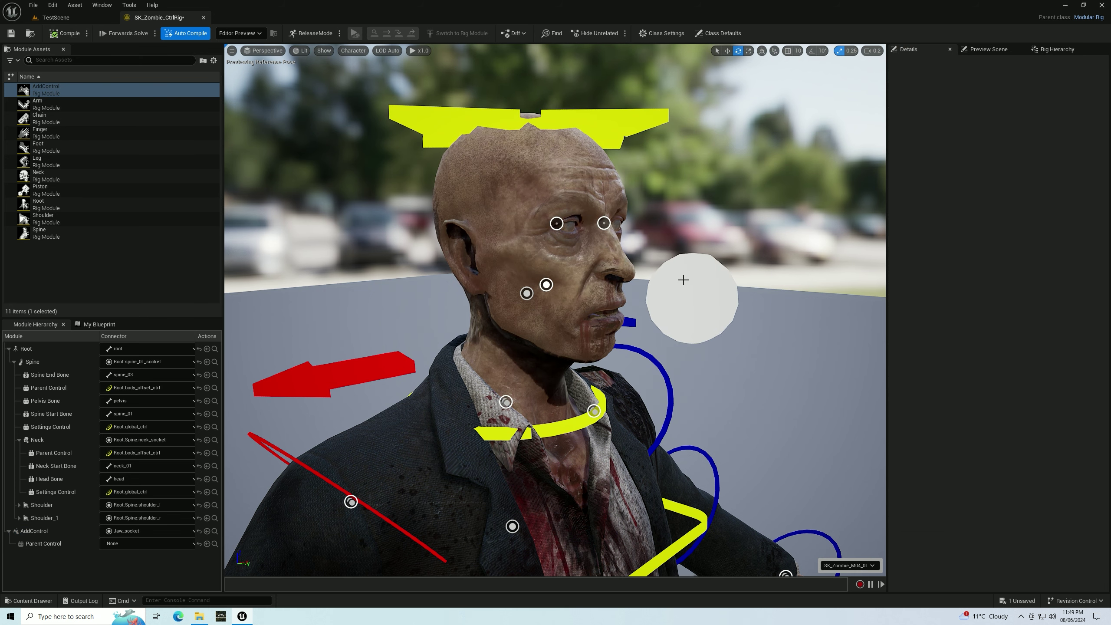
- Move the jaw AddControl module under Neck, parent it to neck_space, and compile
left_click(40, 532)
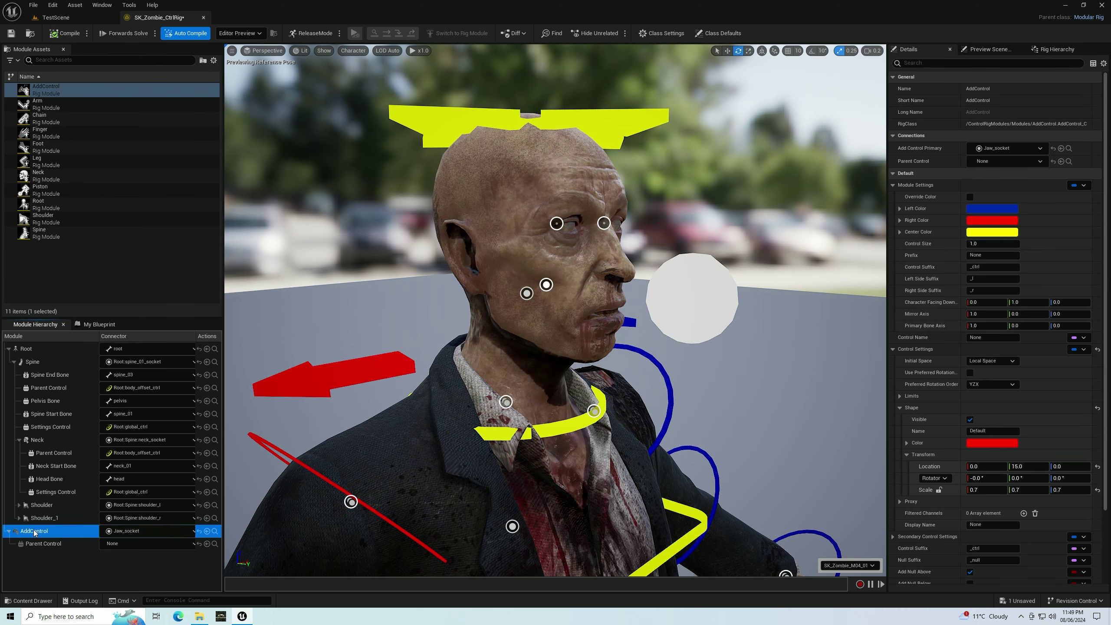
left_click_drag(113, 483, 45, 441)
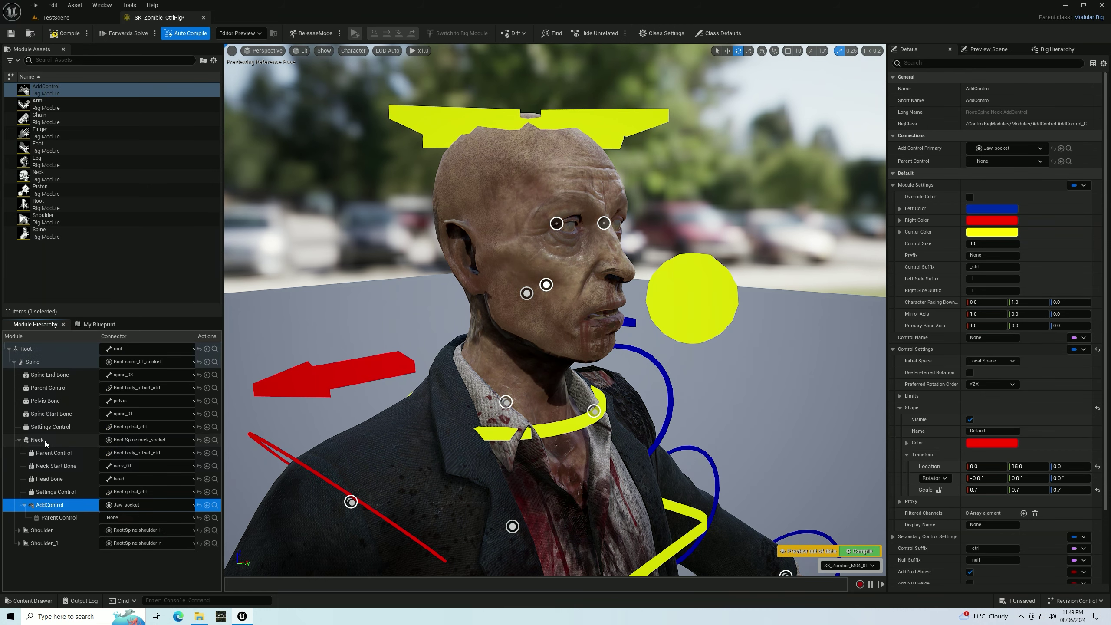
left_click(627, 143)
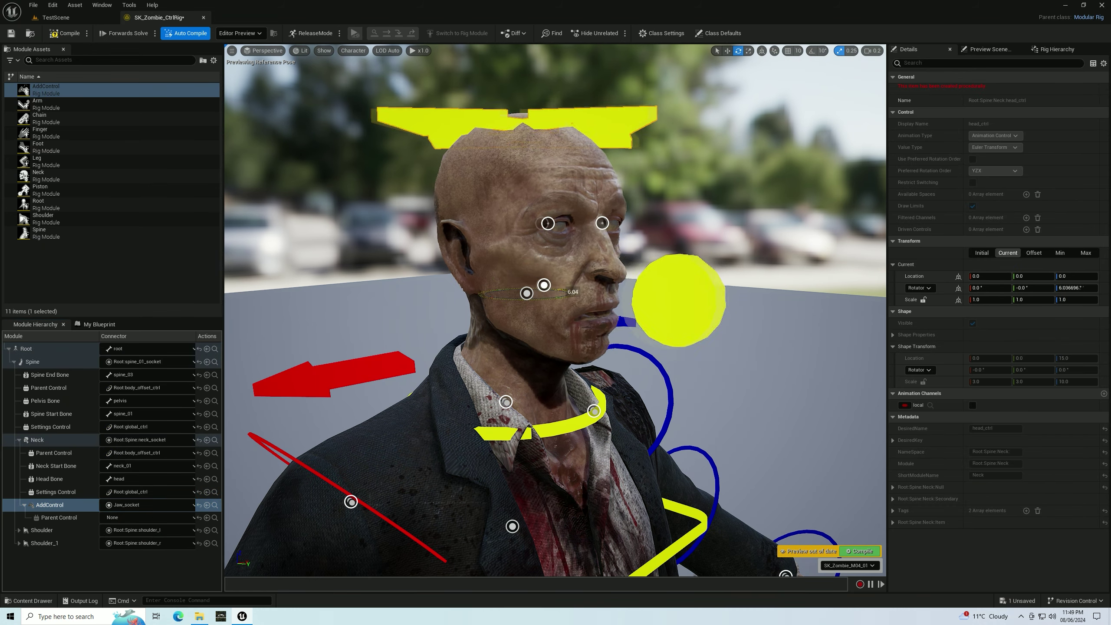
mouse_move(542, 267)
left_mouse_down()
mouse_move(576, 294)
mouse_move(564, 268)
left_mouse_up()
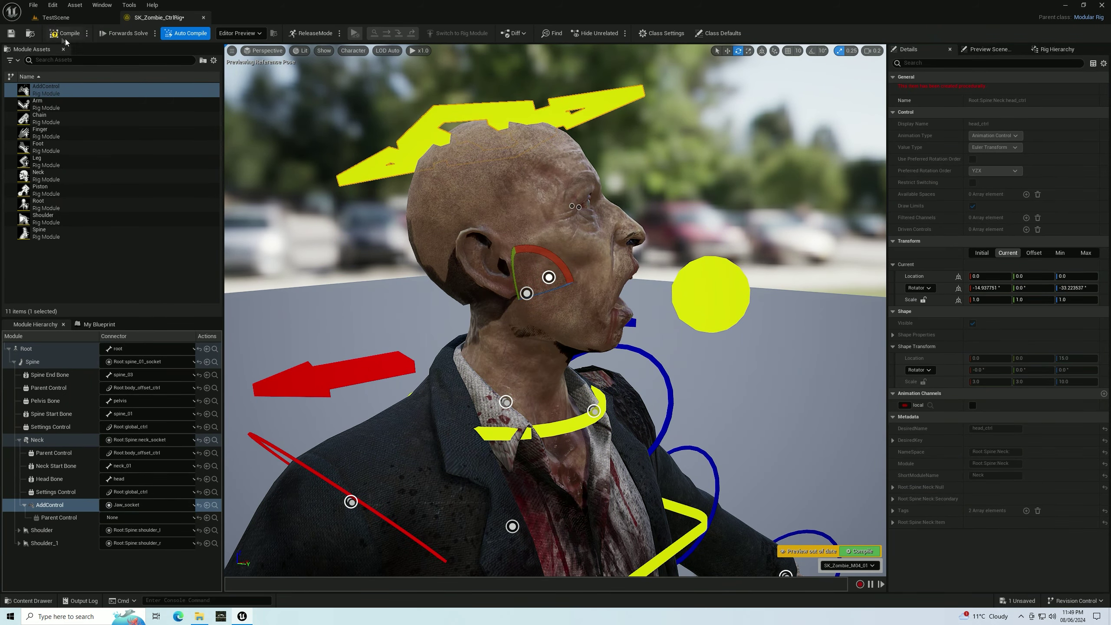
left_click(65, 37)
left_click(142, 518)
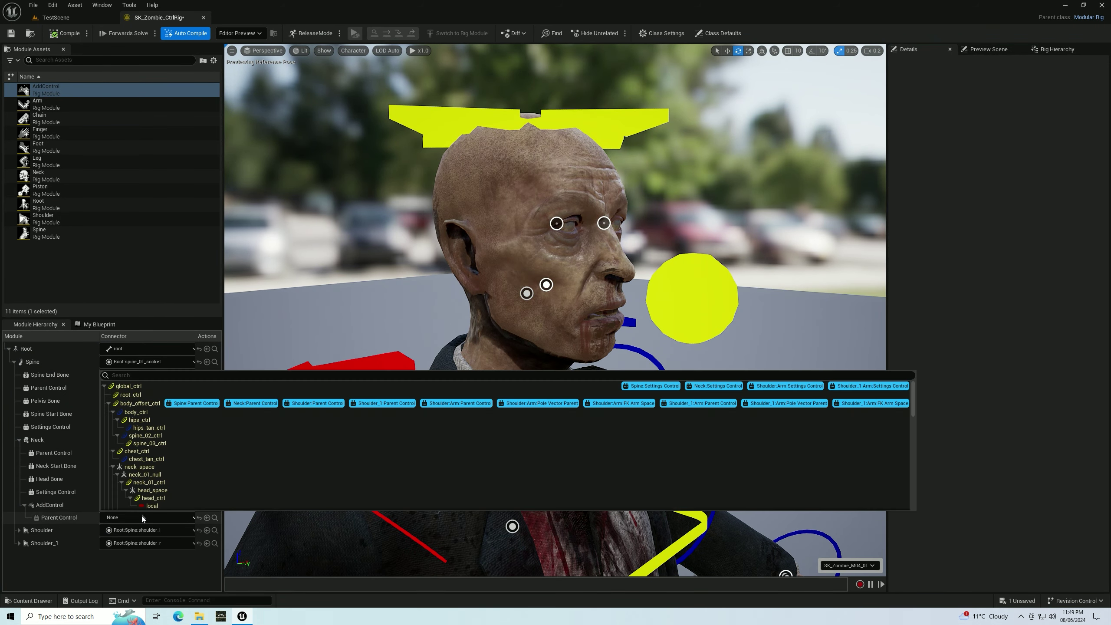
left_click(140, 467)
left_click(64, 33)
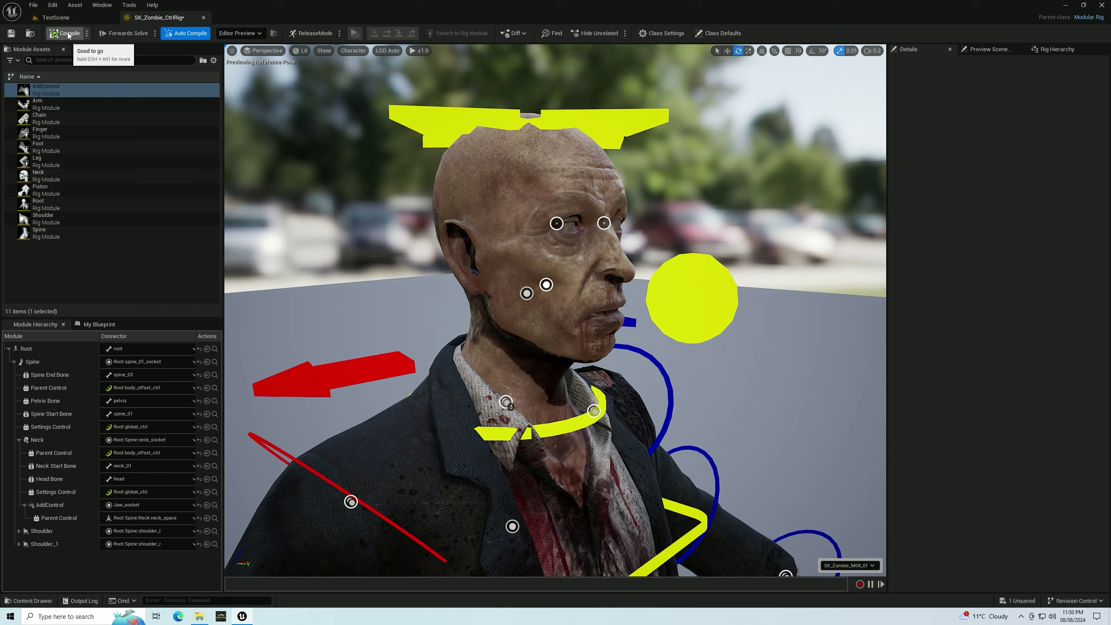
- Add control modules on the left and right eye sockets, under Neck, parented to neck_space
left_click_drag(46, 90, 604, 223)
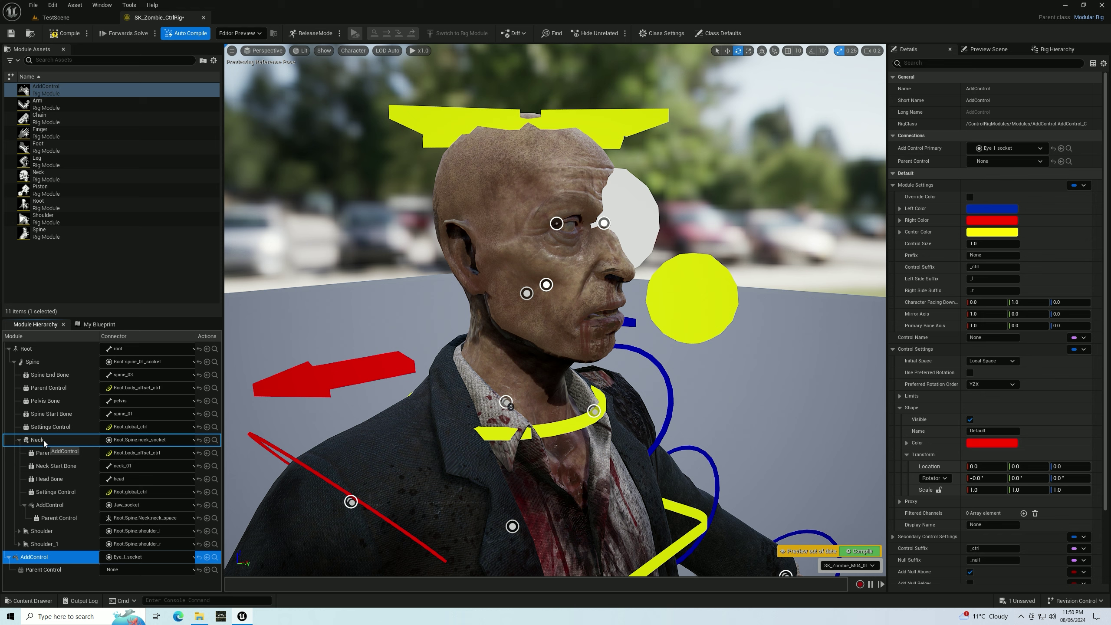
left_click_drag(30, 561, 37, 440)
left_click(145, 543)
left_click(140, 494)
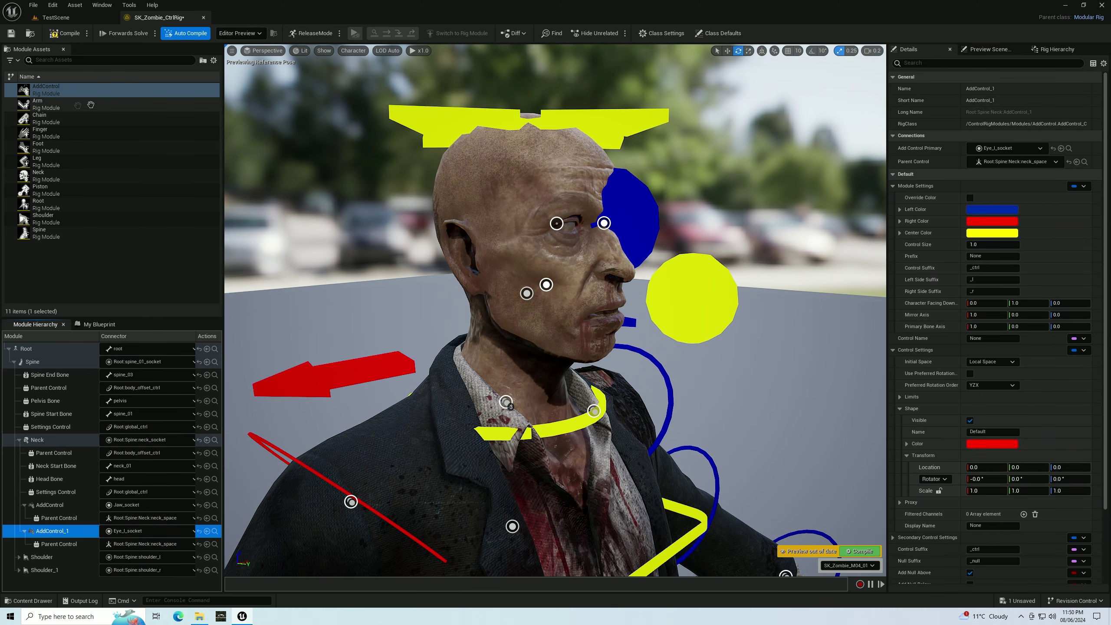
left_click_drag(46, 90, 557, 224)
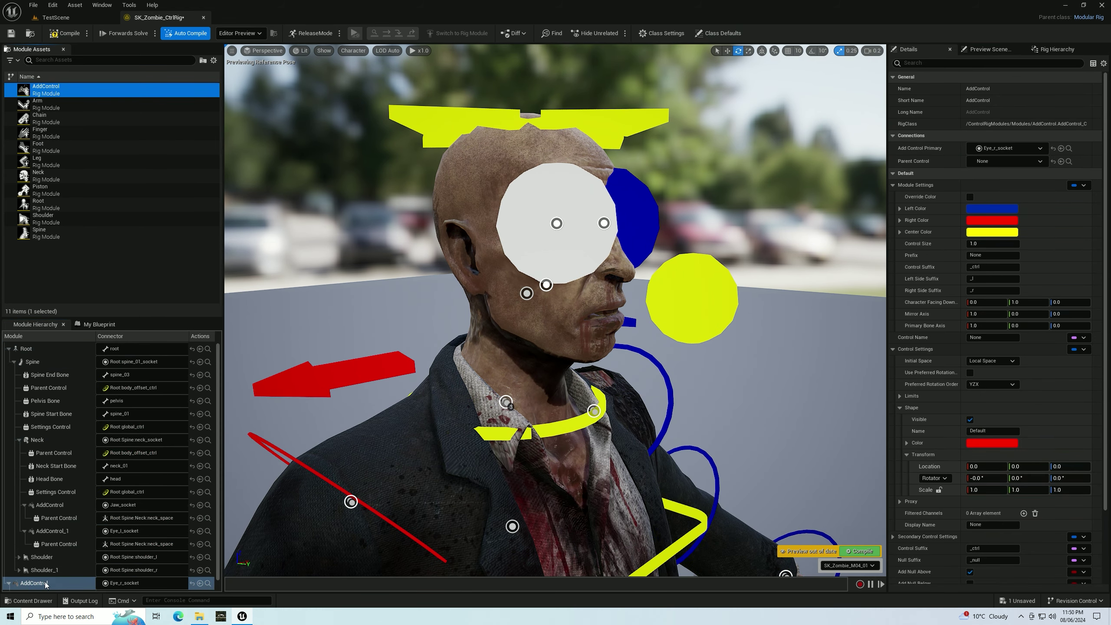
left_click_drag(46, 584, 38, 439)
left_click(119, 569)
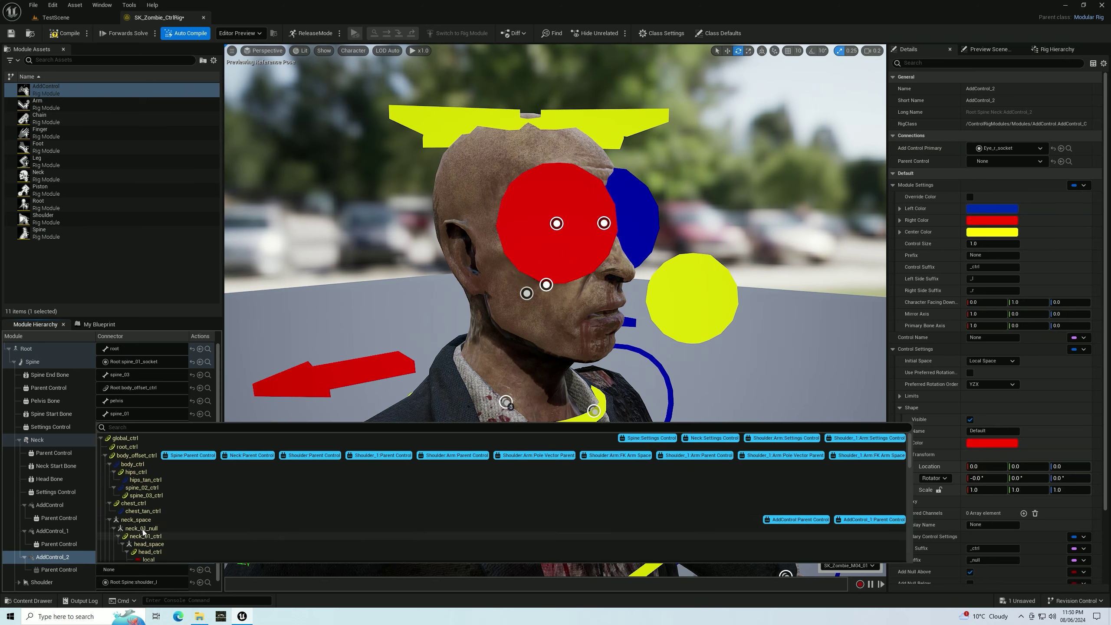
left_click(135, 520)
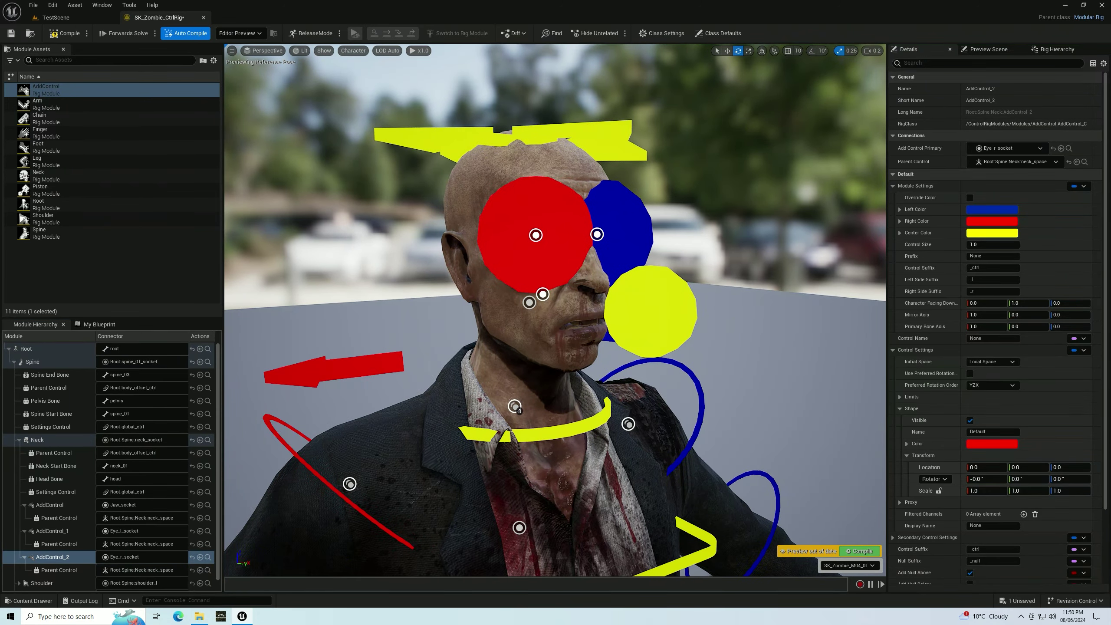
- Rename the three modules to Jaw, Eye_L and Eye_R
left_click(118, 507)
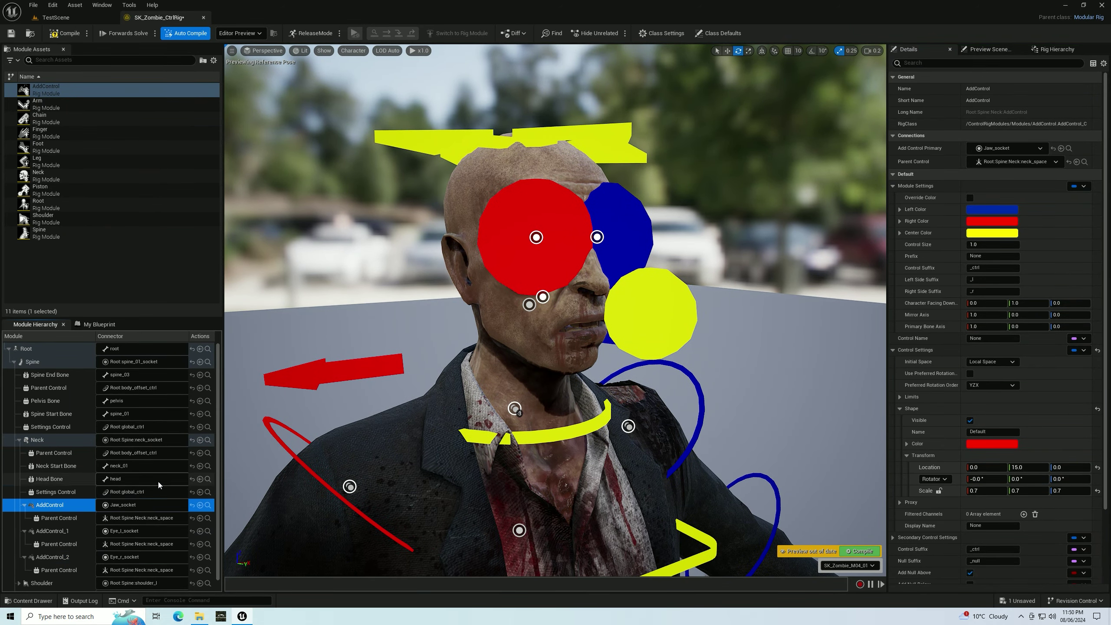
double_click(49, 506)
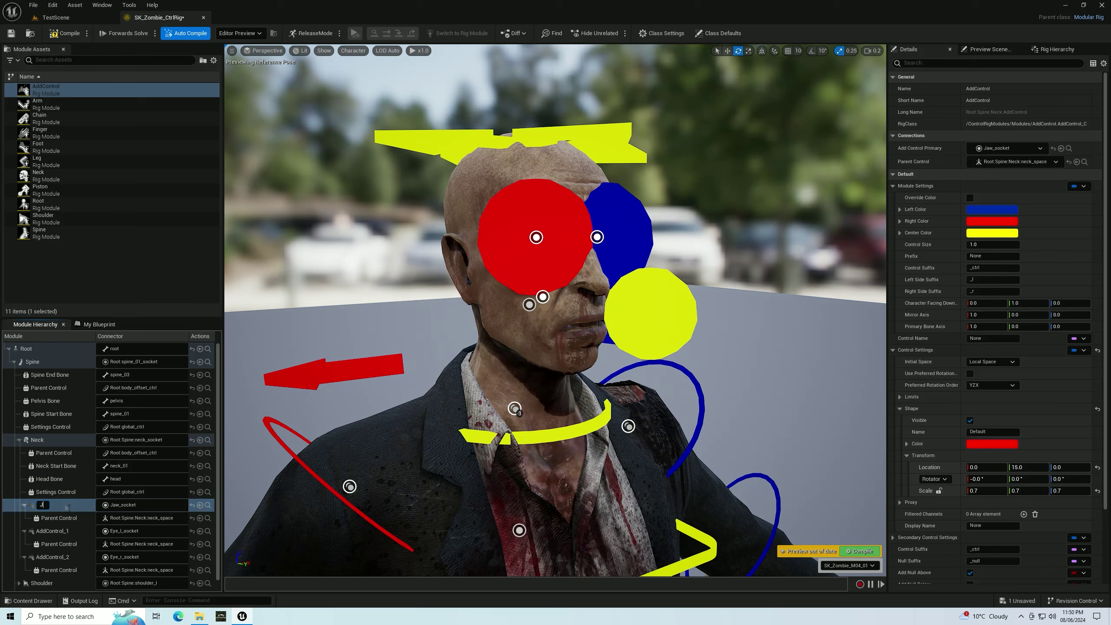
type("Jaw")
key("Return")
double_click(61, 531)
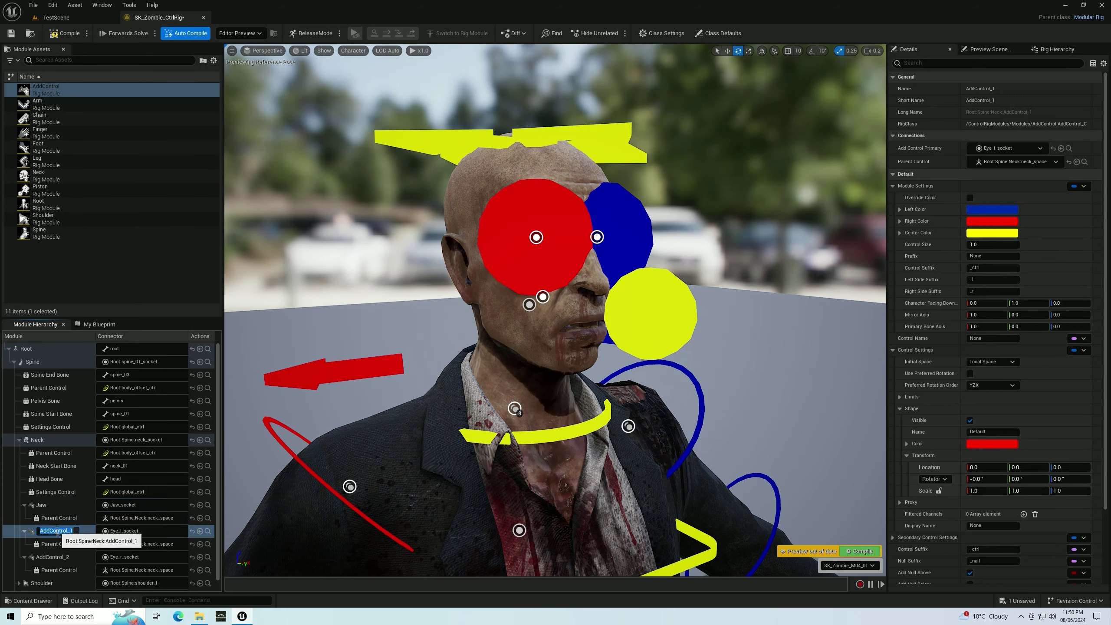
type("Eye_L")
key("Return")
double_click(57, 558)
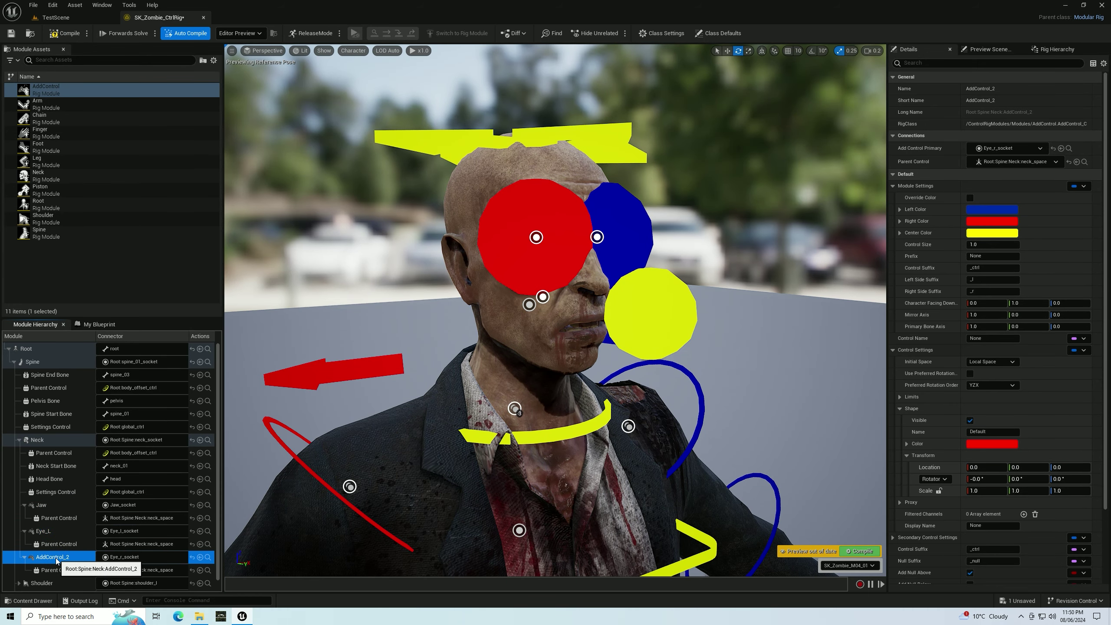
type("Eye_R")
key("Return")
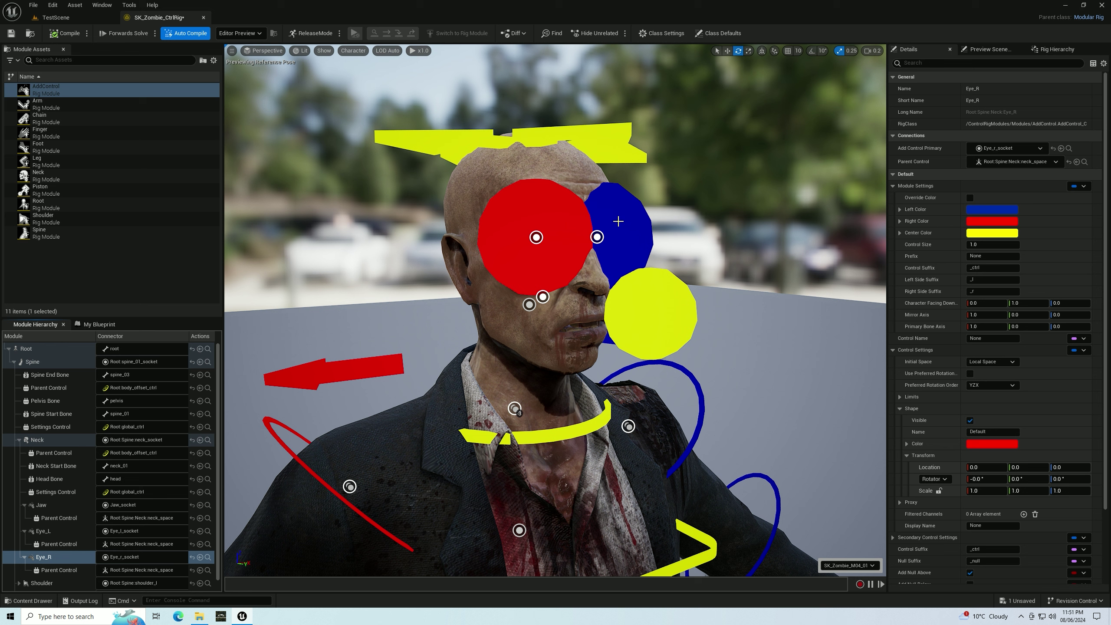
- Set the Eye_L module's control shape colour to yellow
left_click(44, 531)
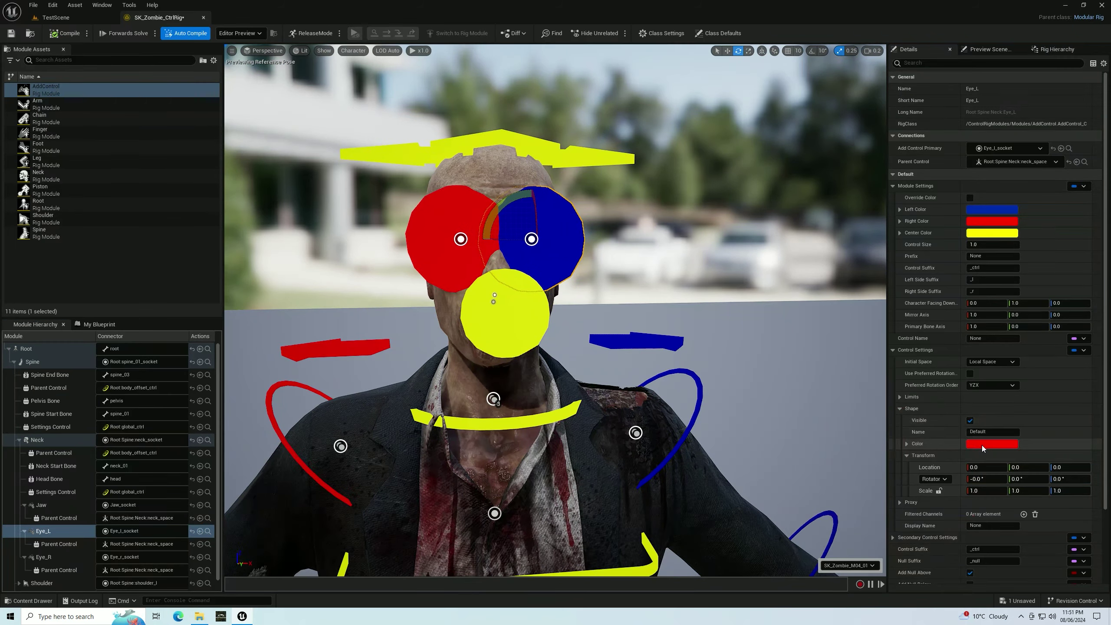
left_click(983, 444)
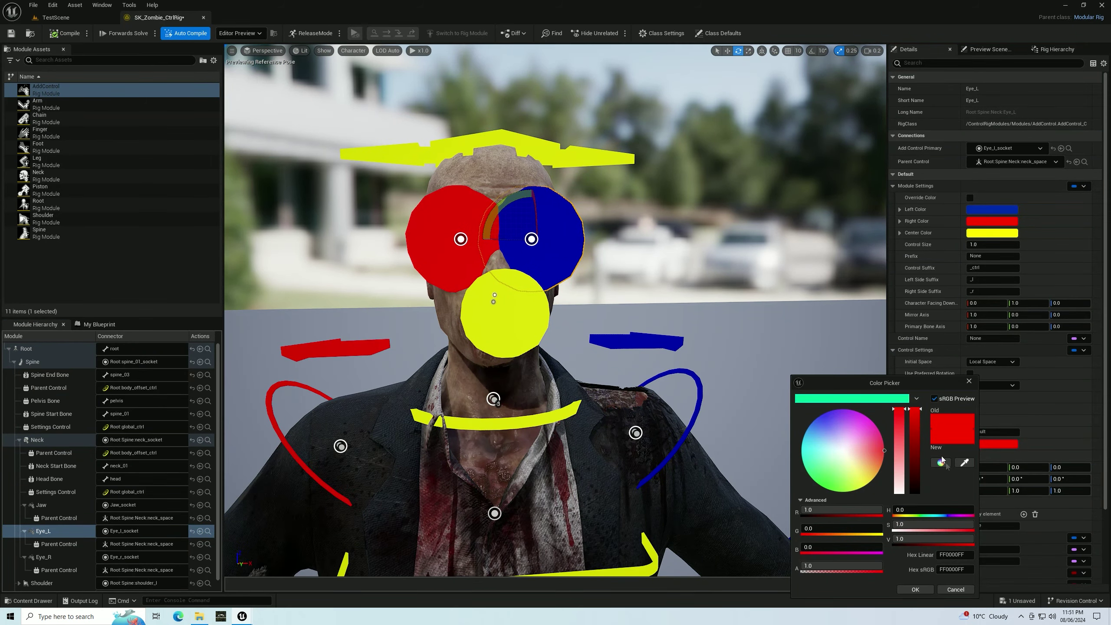
left_click(936, 450)
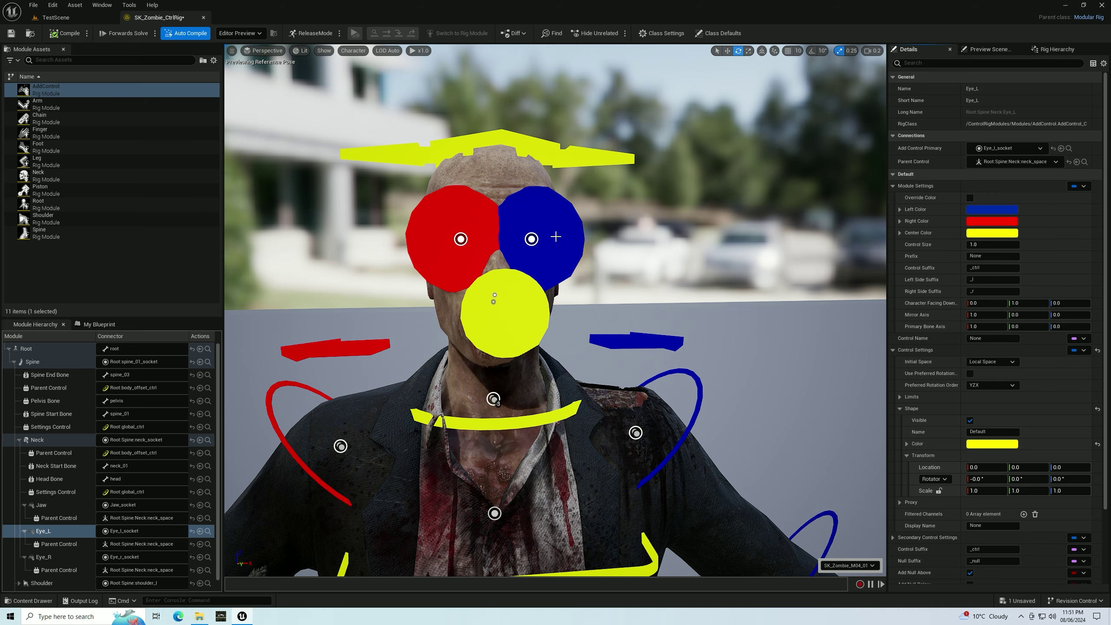
left_click_drag(555, 236, 684, 292, "alt")
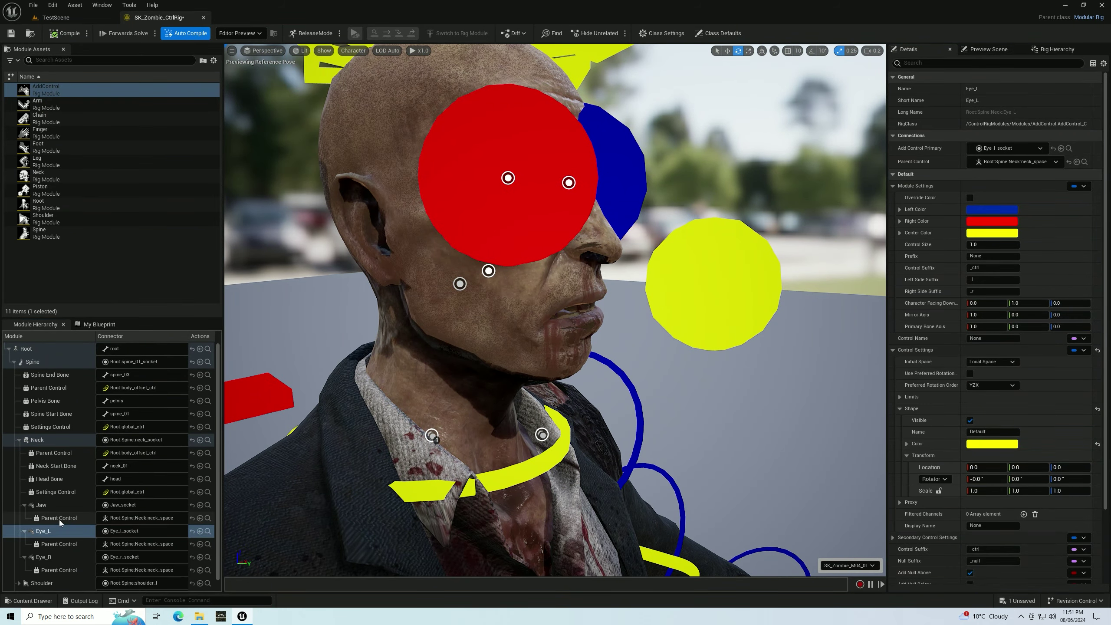
- Change the Eye_L and Eye_R control shapes to the solid arrow shape
left_click(1011, 432)
type("A")
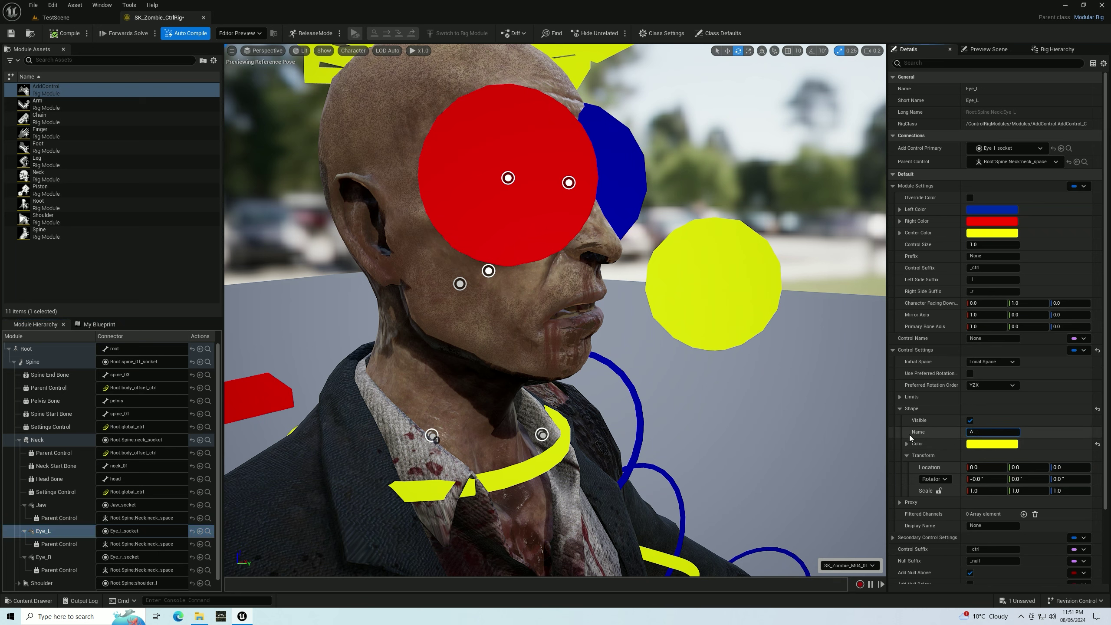
type("rrow_Solid")
key("Return")
left_click(43, 557)
left_click(991, 431)
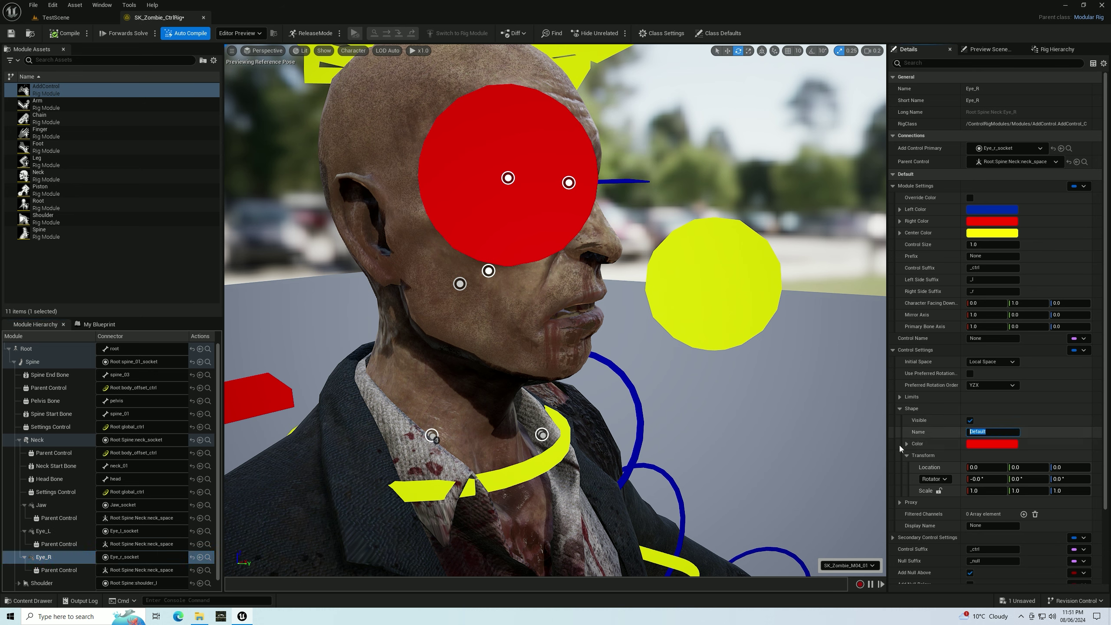
type("Arrow_So")
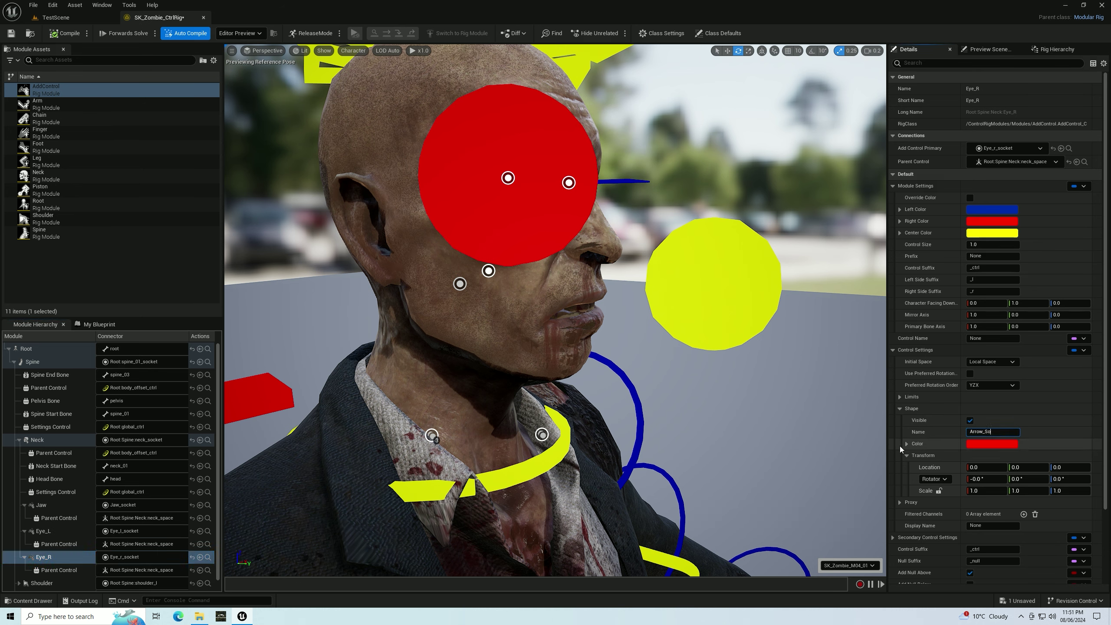
type("ild")
key("Return")
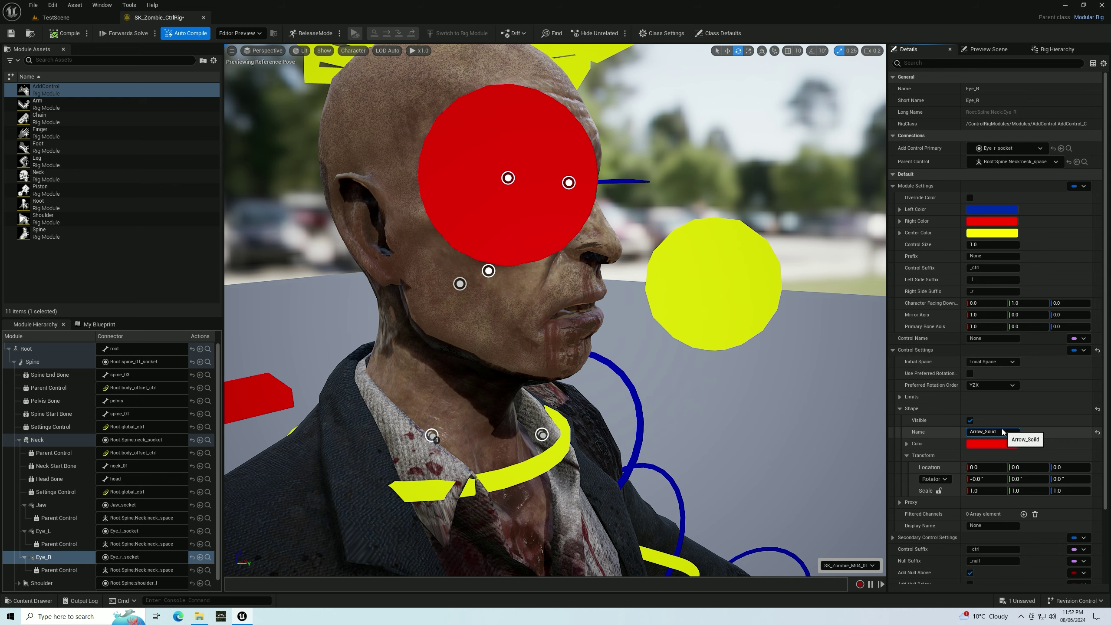
- Offset the Eye_R arrow to Y -5 at scale 0.7, and the Eye_L arrow to Y 5
left_click_drag(743, 307, 438, 332)
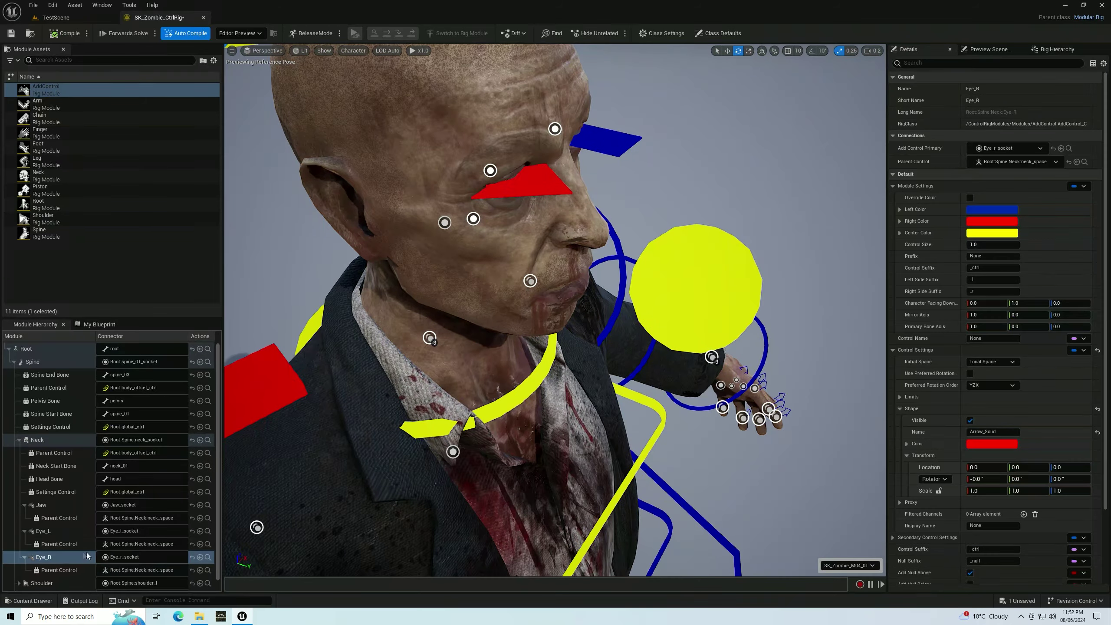
left_click(1020, 467)
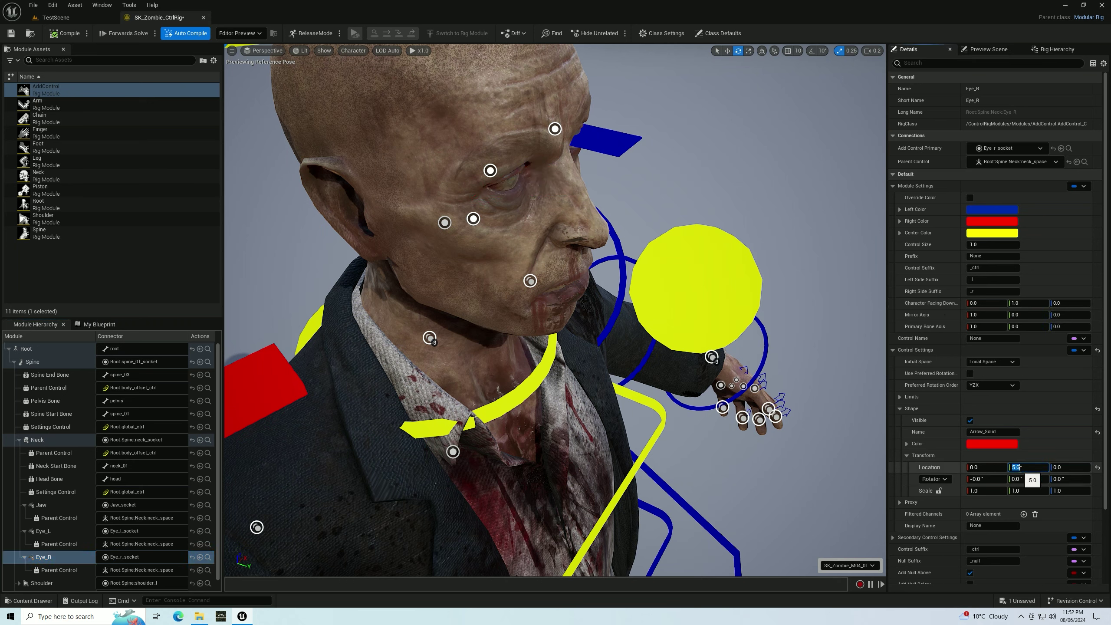
type("-5")
key("Return")
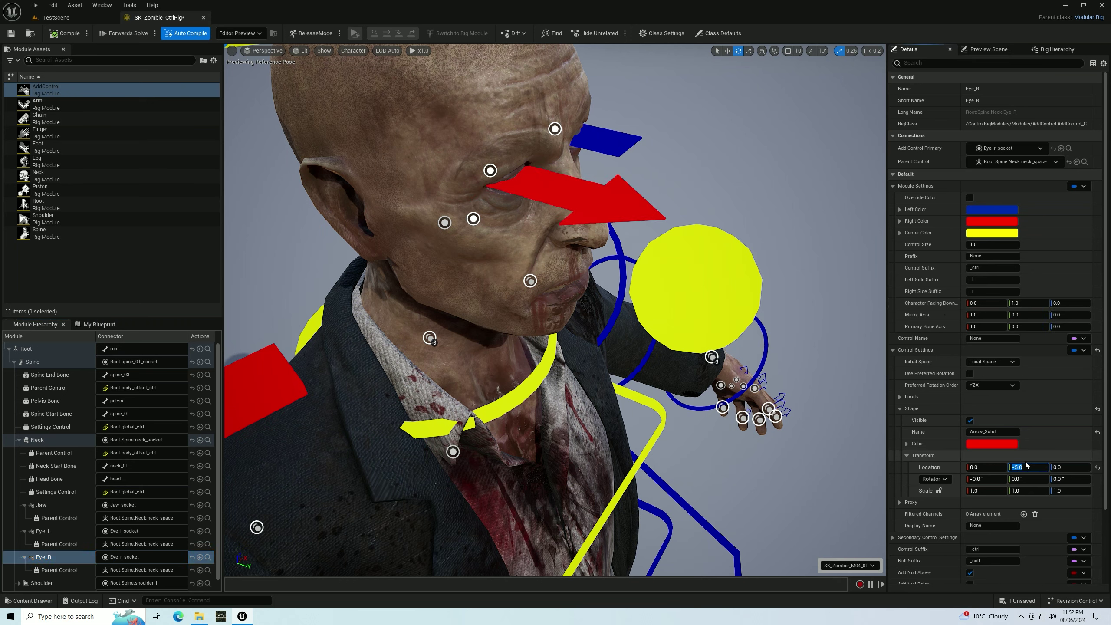
left_click(983, 491)
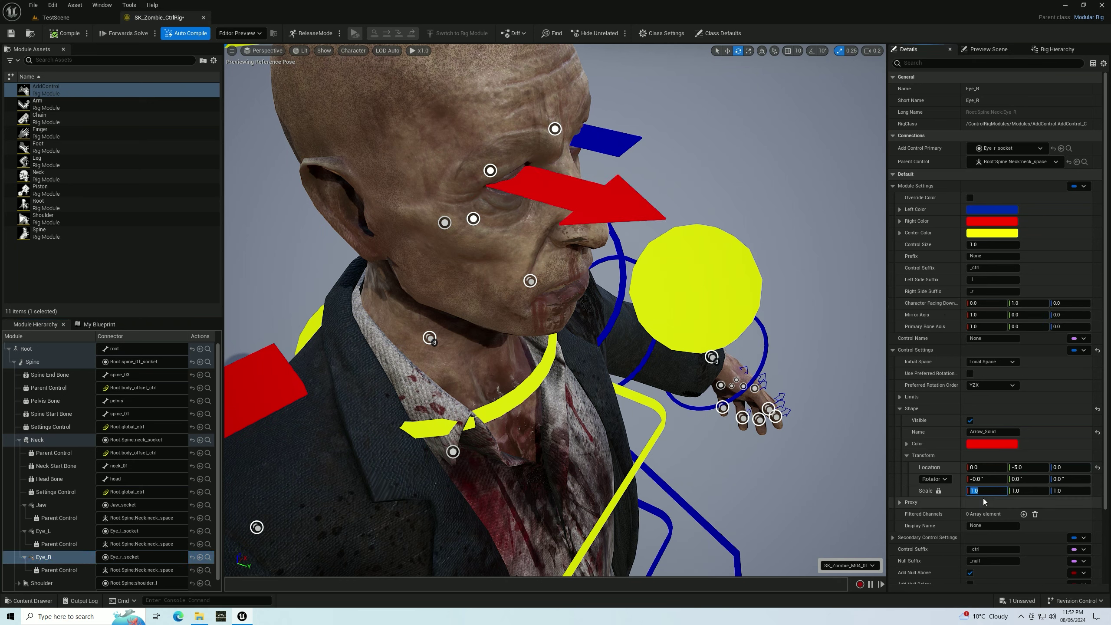
type("0.7")
key("Return")
left_click(43, 531)
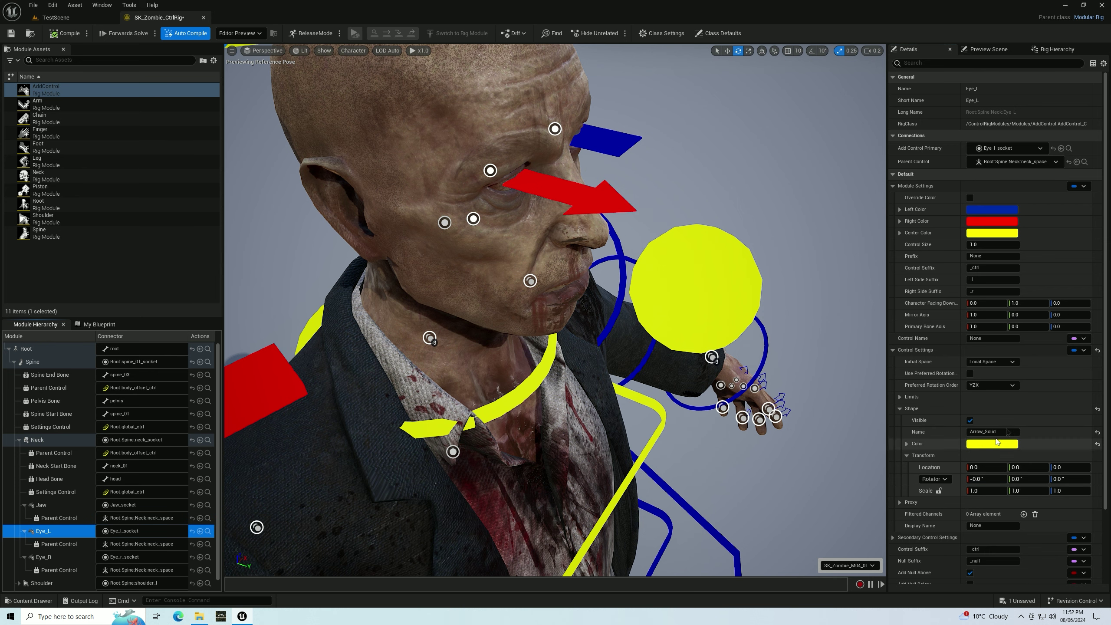
left_click(985, 491)
type("0.7")
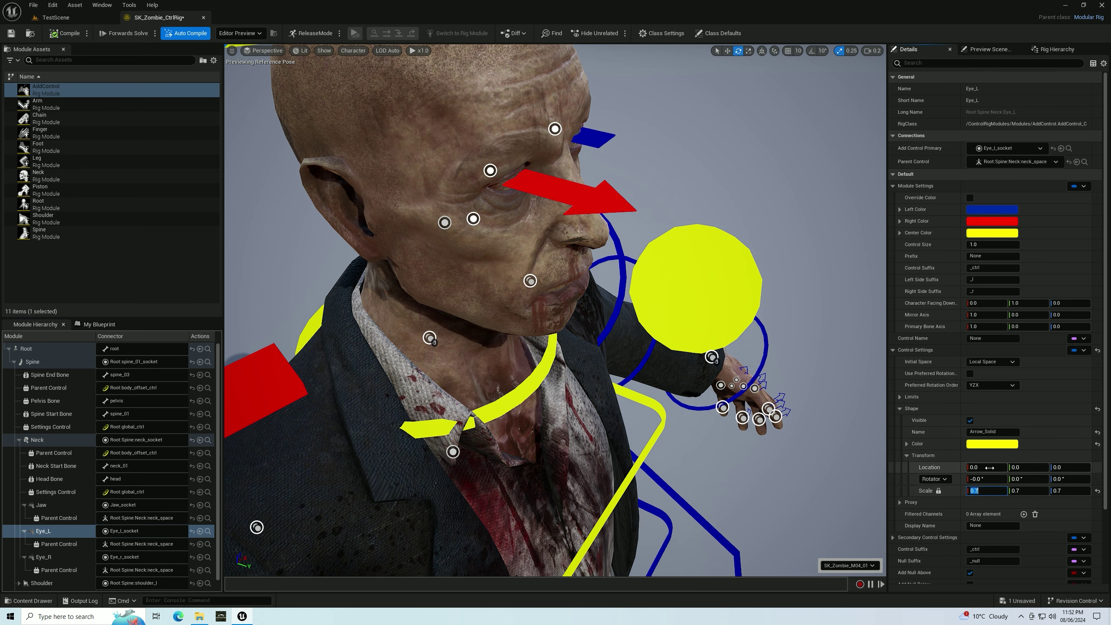
type("5")
key("Return")
type("180")
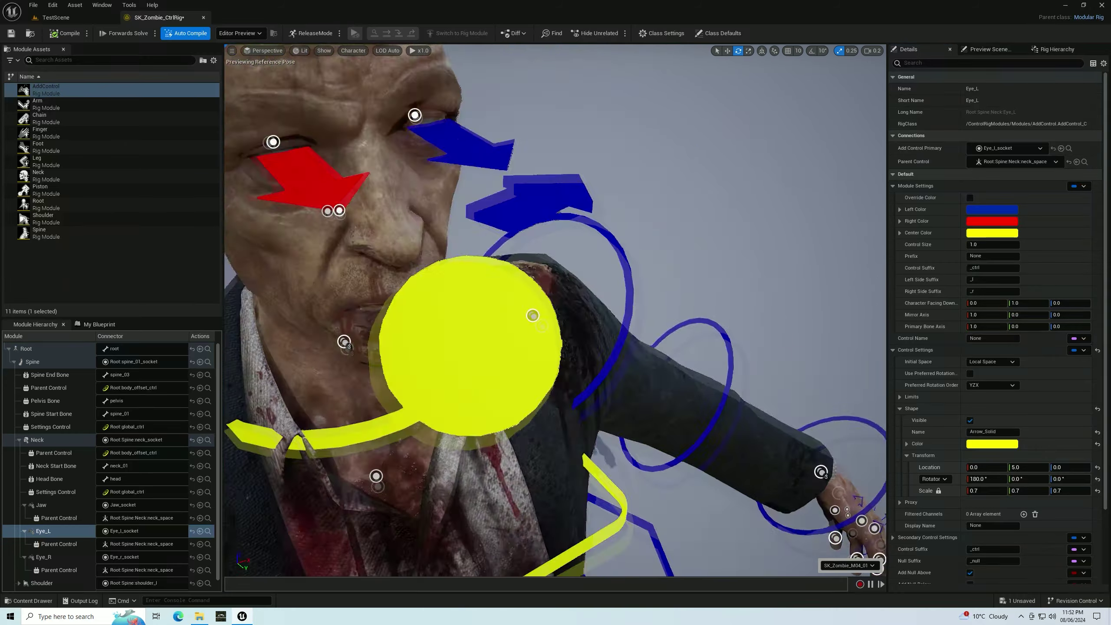
left_click_drag(471, 180, 470, 180, "alt")
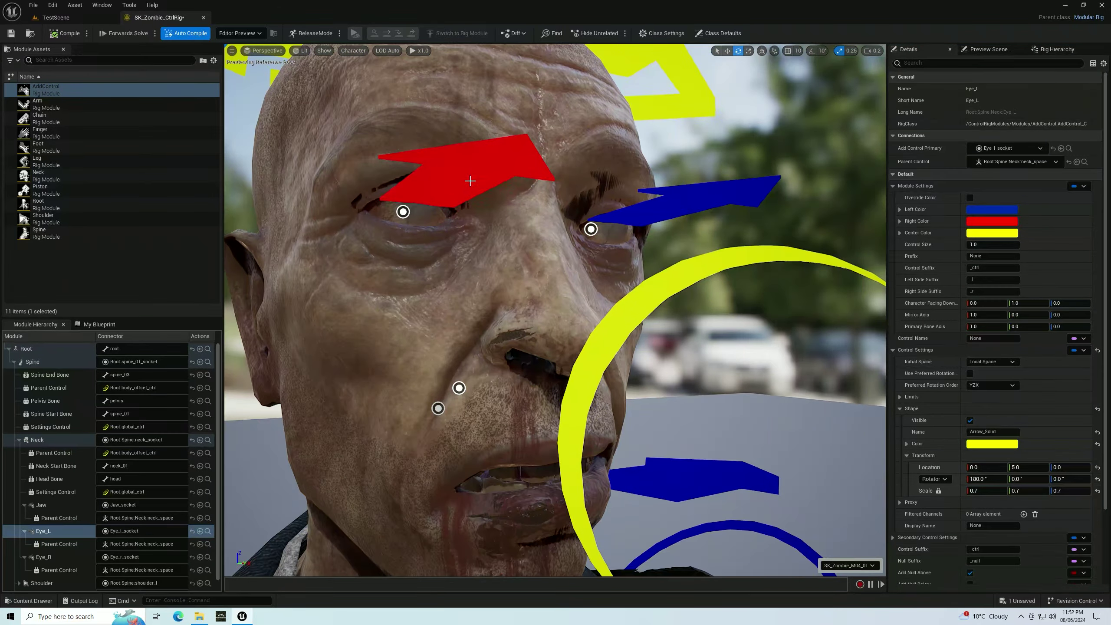
left_click(471, 180)
left_click_drag(372, 224, 420, 189)
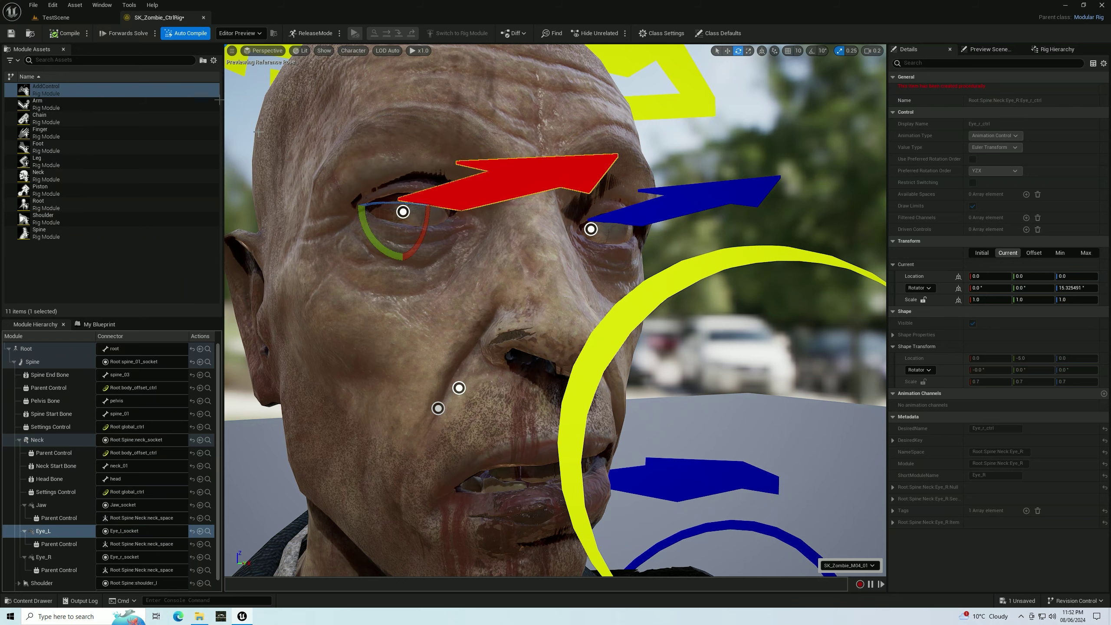
left_click(446, 212)
left_click(592, 229, "ctrl")
mouse_move(621, 226)
left_mouse_down()
mouse_move(639, 229)
mouse_move(601, 239)
left_mouse_up()
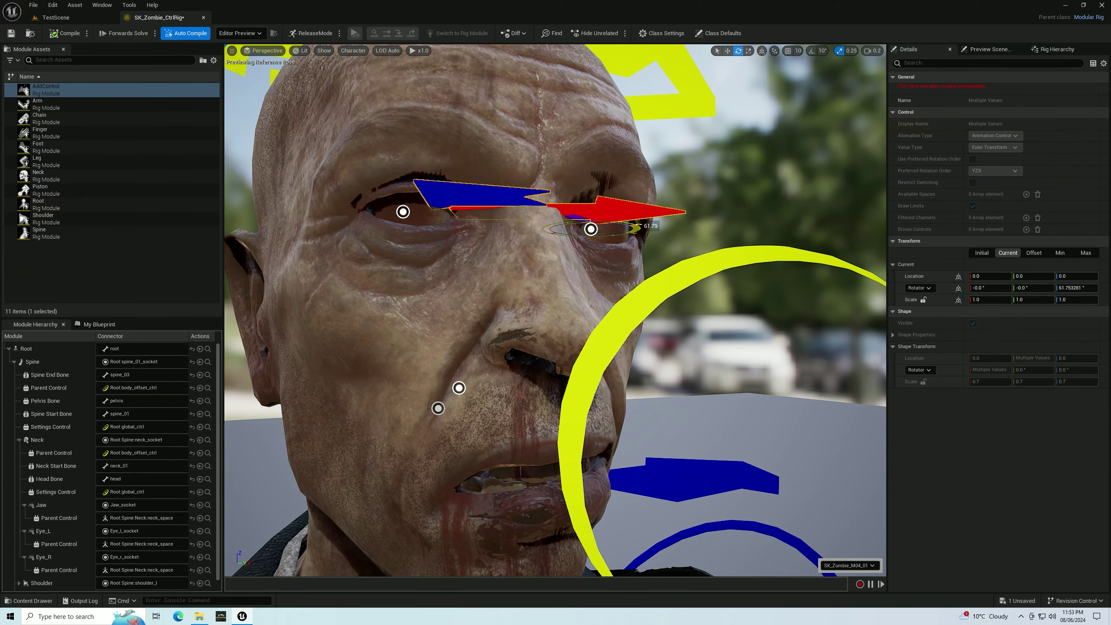
left_click(56, 35)
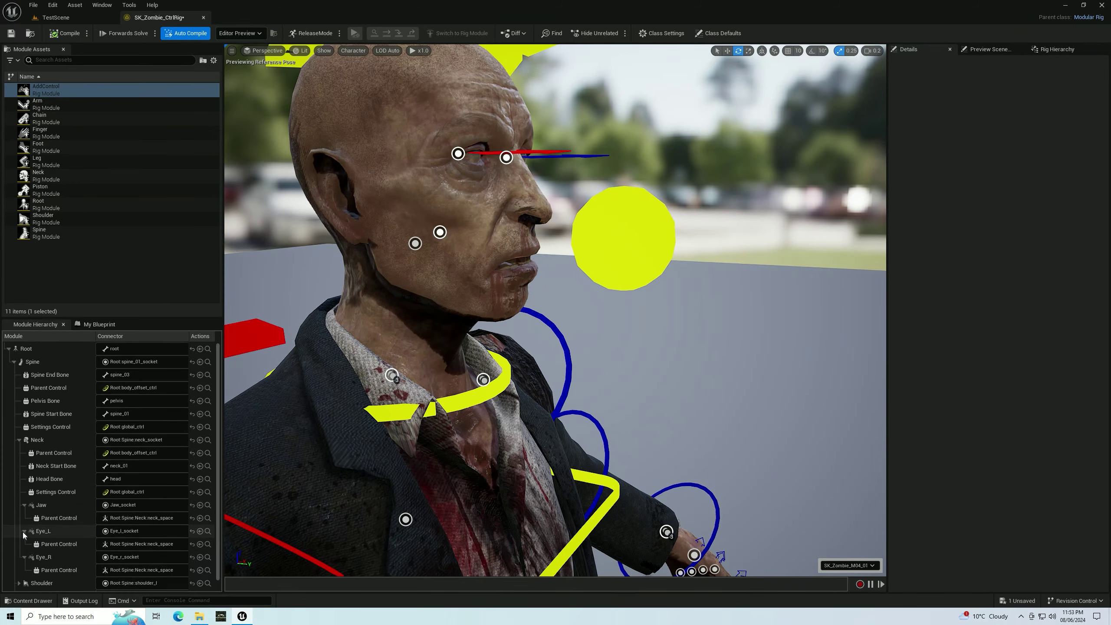
- Collapse the modules, select Jaw, and set its shape Location Y to 5
left_click(23, 530)
left_click(24, 544)
left_click(24, 504)
left_click(41, 504)
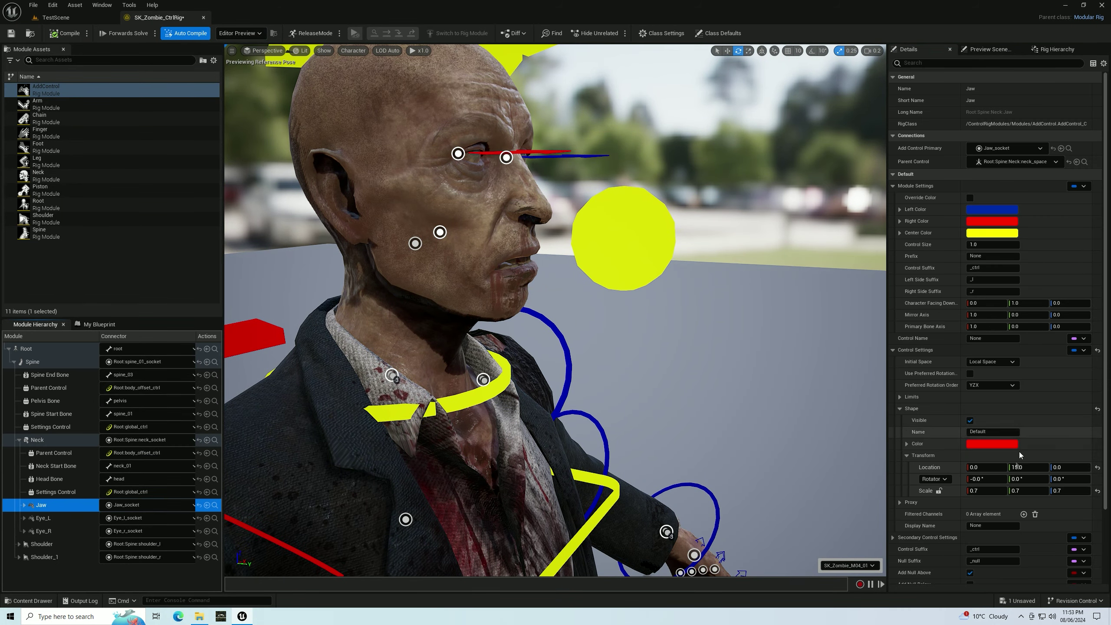
left_click(1025, 467)
type("5")
key("Return")
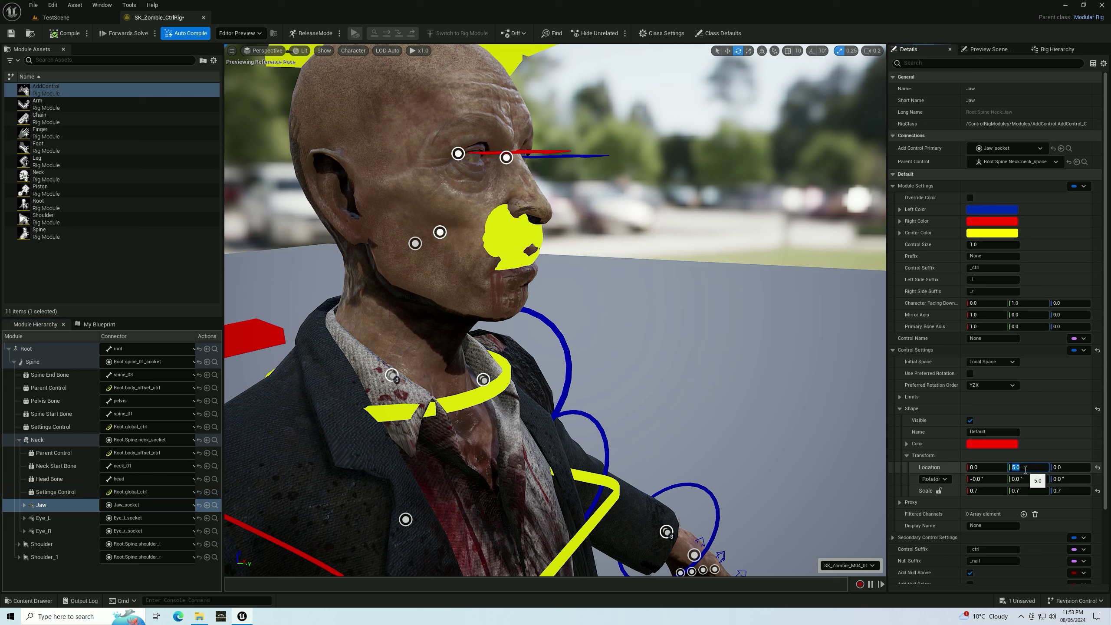
- Lower the jaw shape to Z -3, scale it 0.8, and make it Sphere_Thick
left_click(989, 468)
type("5")
key("Return")
type("0")
key("Return")
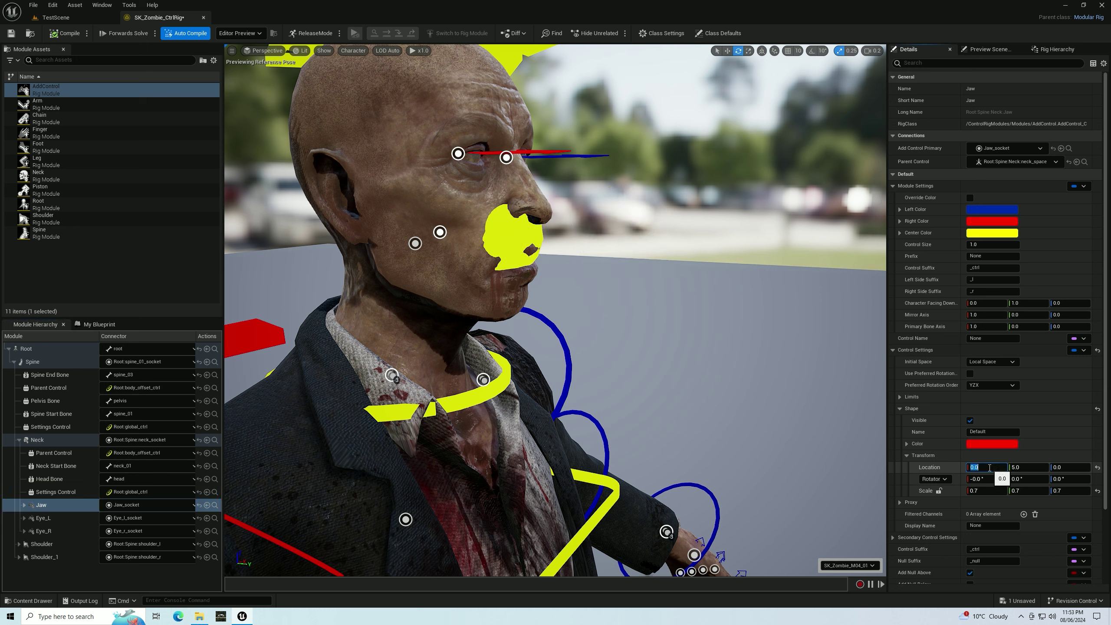
type("5")
key("Return")
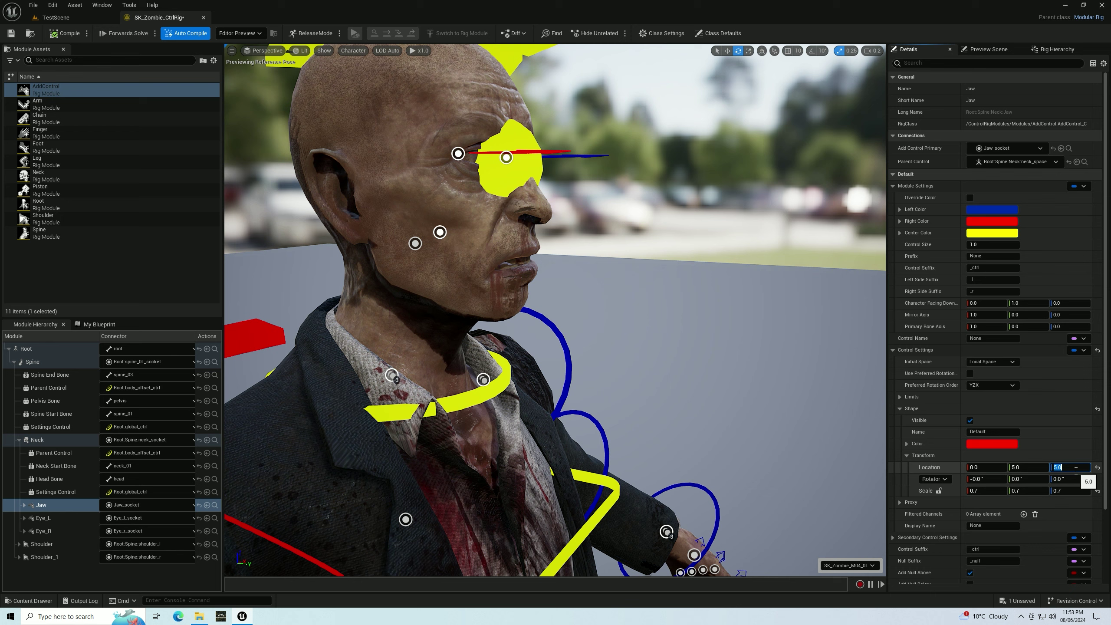
type("-3")
key("Return")
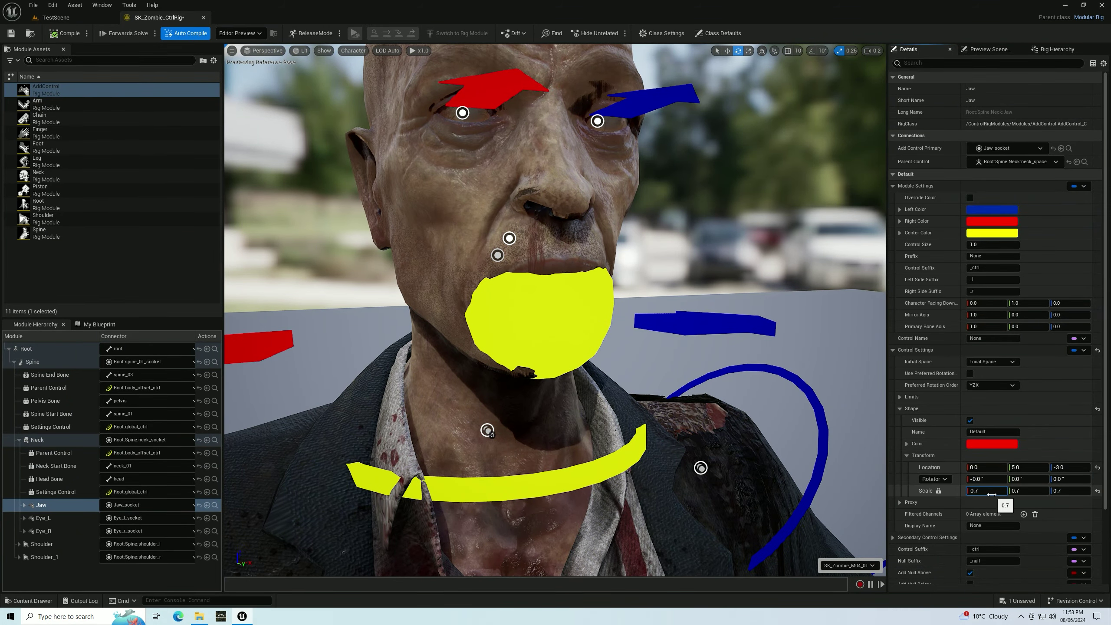
type("0.8")
key("Return")
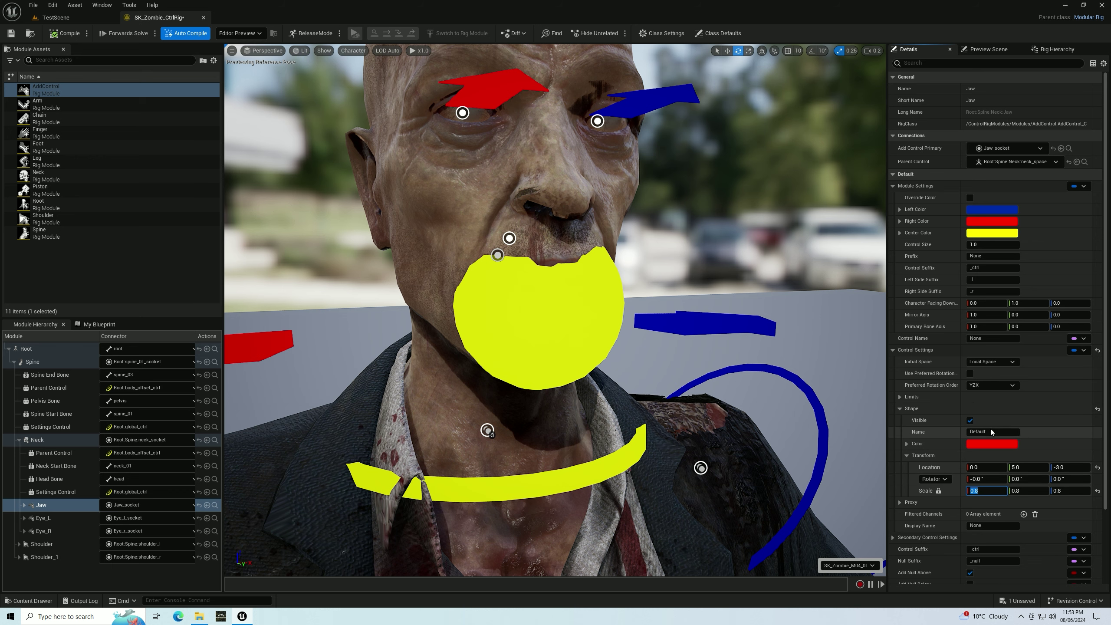
type("Sphere_")
type("Thick")
key("Return")
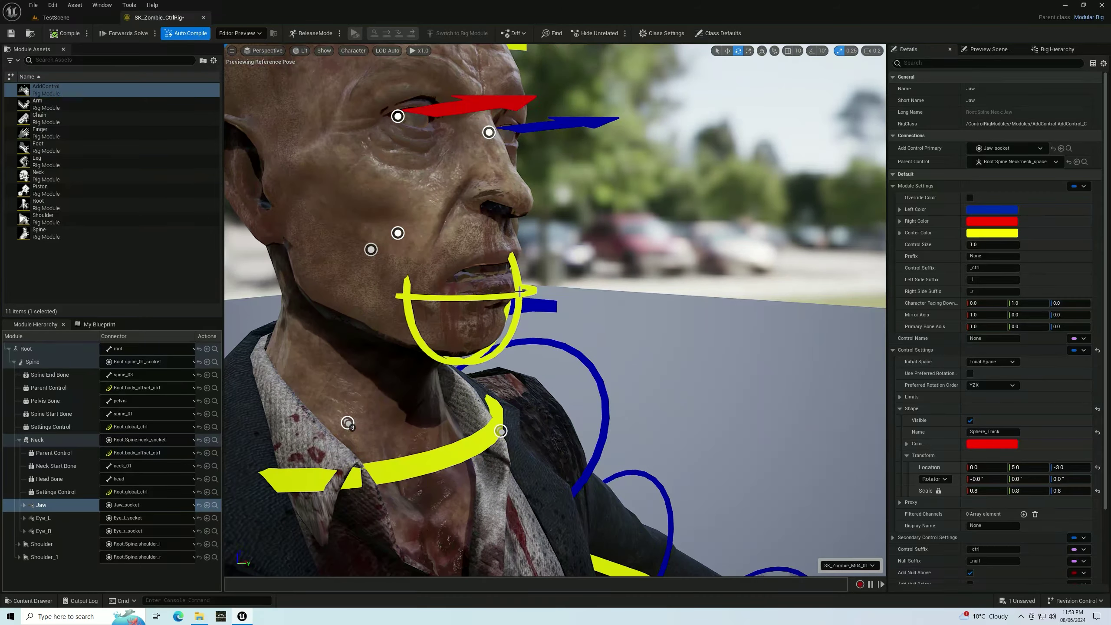
- Test-rotate the jaw control, recompile, and save the control rig asset
left_click(397, 233)
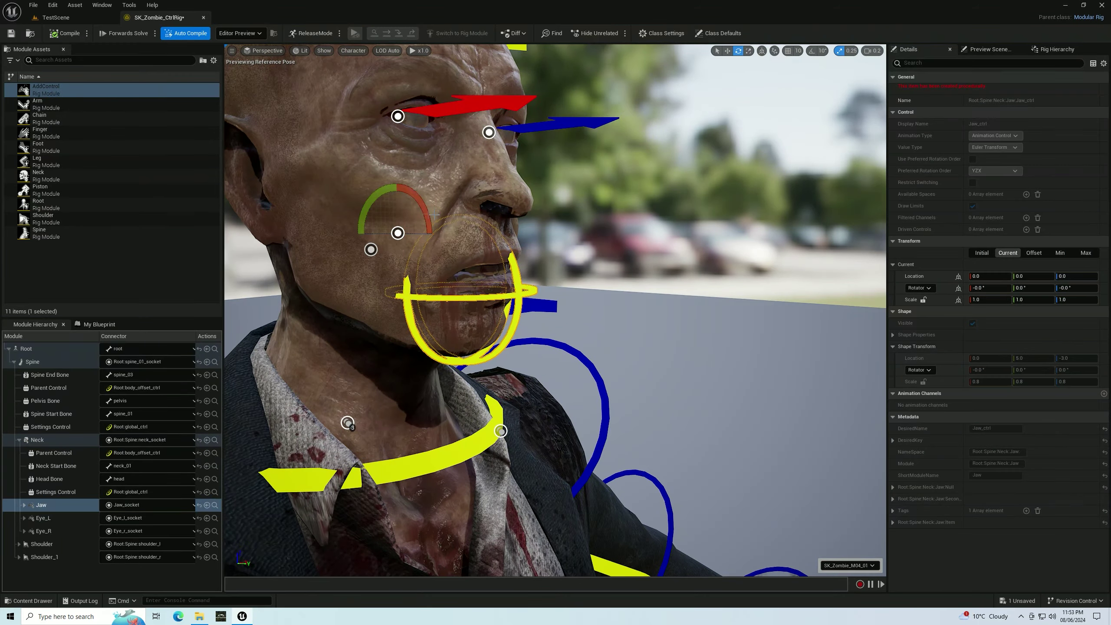
left_click_drag(400, 188, 428, 202)
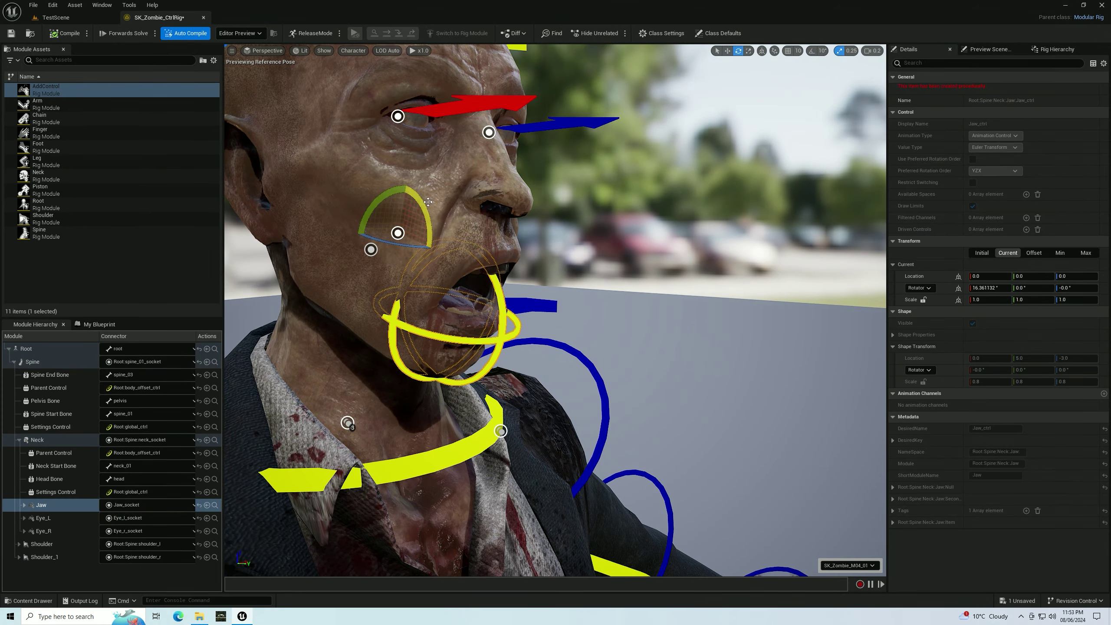
left_click(62, 34)
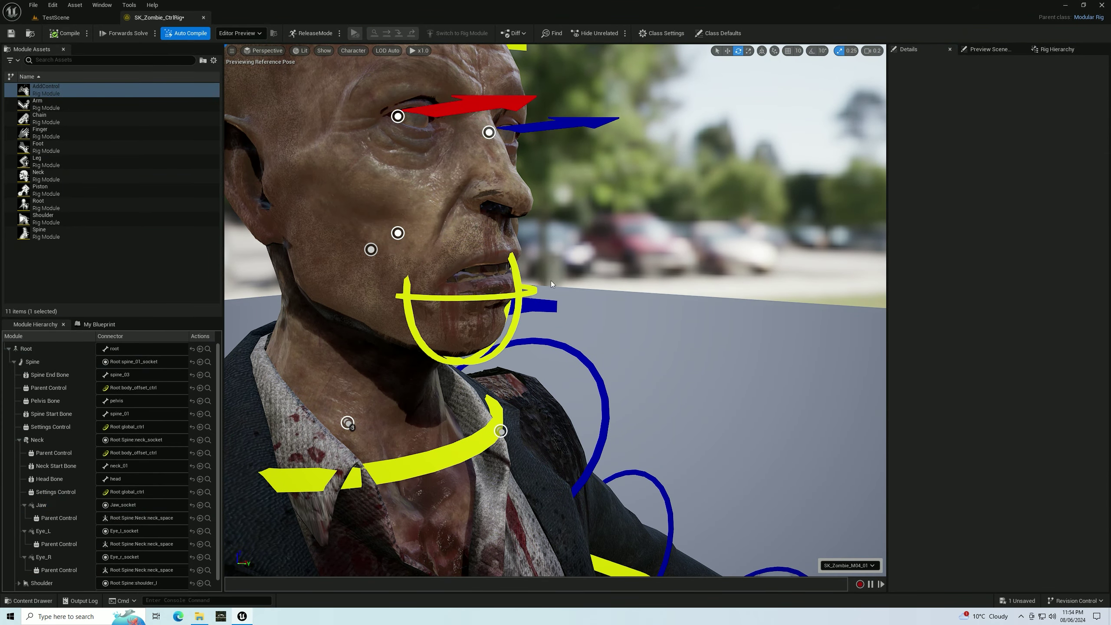
left_click_drag(550, 283, 438, 280, "alt")
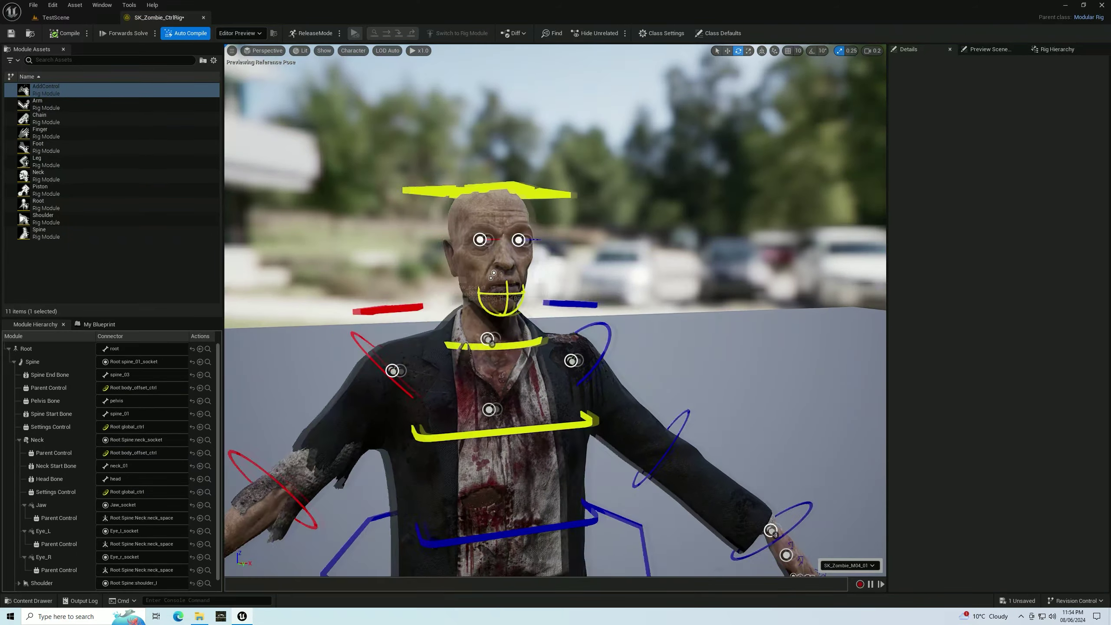
left_click(11, 34)
- In TestScene, place the zombie in the level and delete its existing Sequencer tracks
left_click(56, 17)
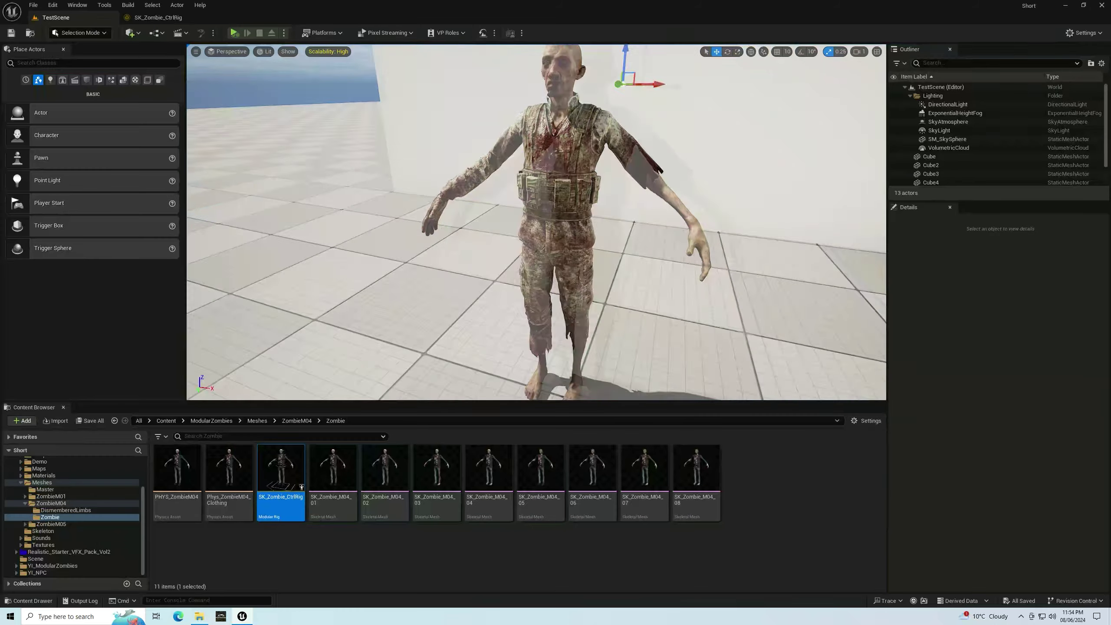
left_click_drag(458, 348, 459, 348)
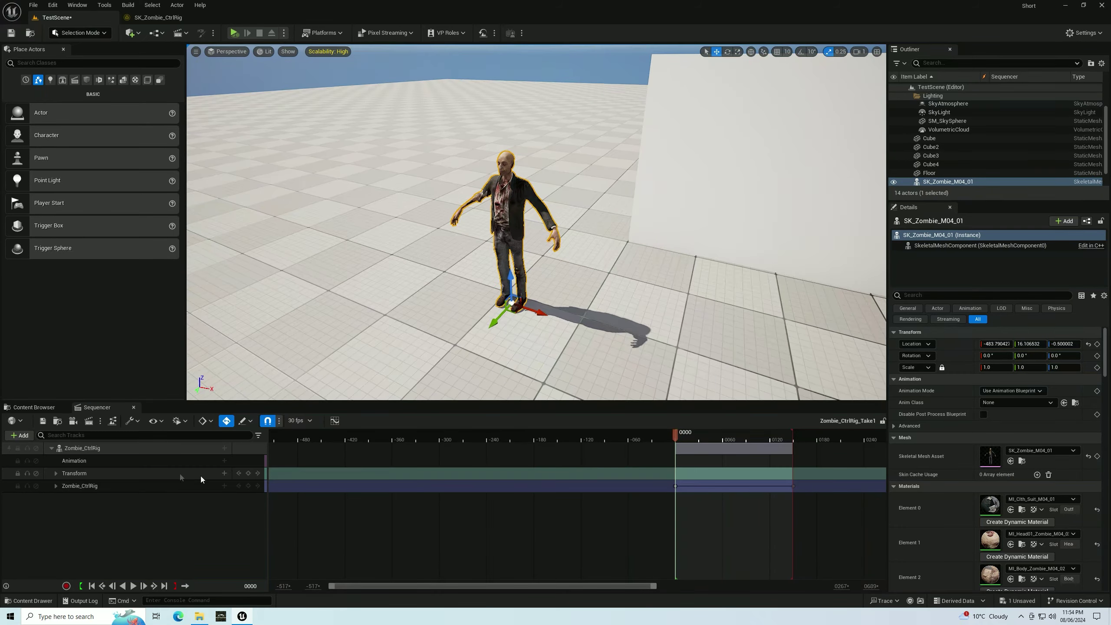
left_click(83, 448)
key("Delete")
- Add SK_Zombie_M04_01 to Sequencer and bake it to SK_Zombie_CtrlRig
right_click(144, 455)
mouse_move(198, 327)
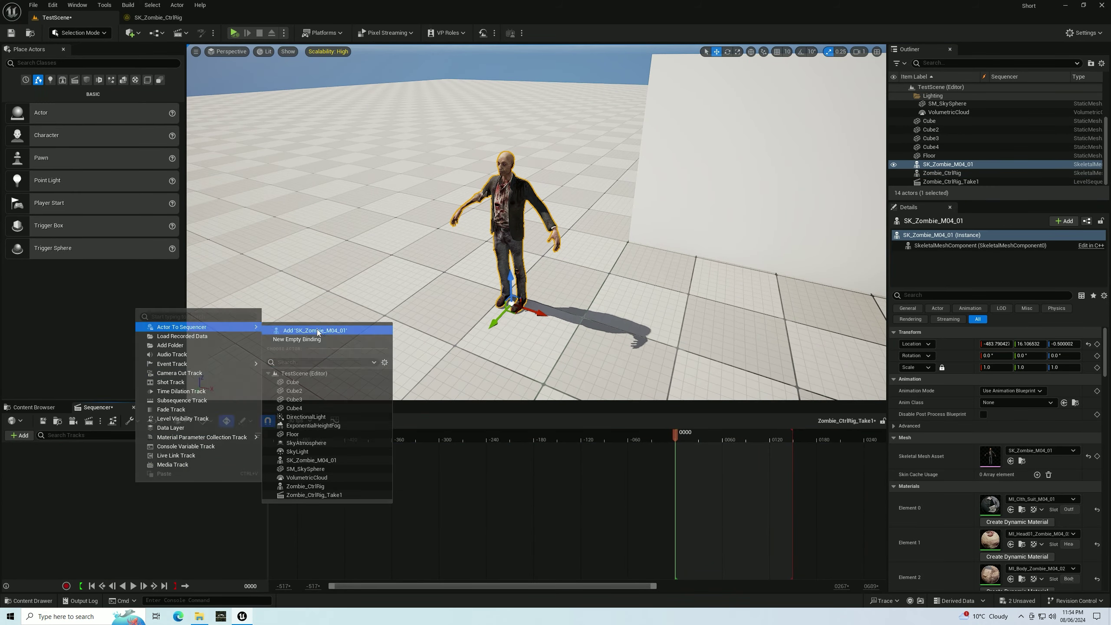
left_click(333, 326)
right_click(93, 448)
mouse_move(164, 268)
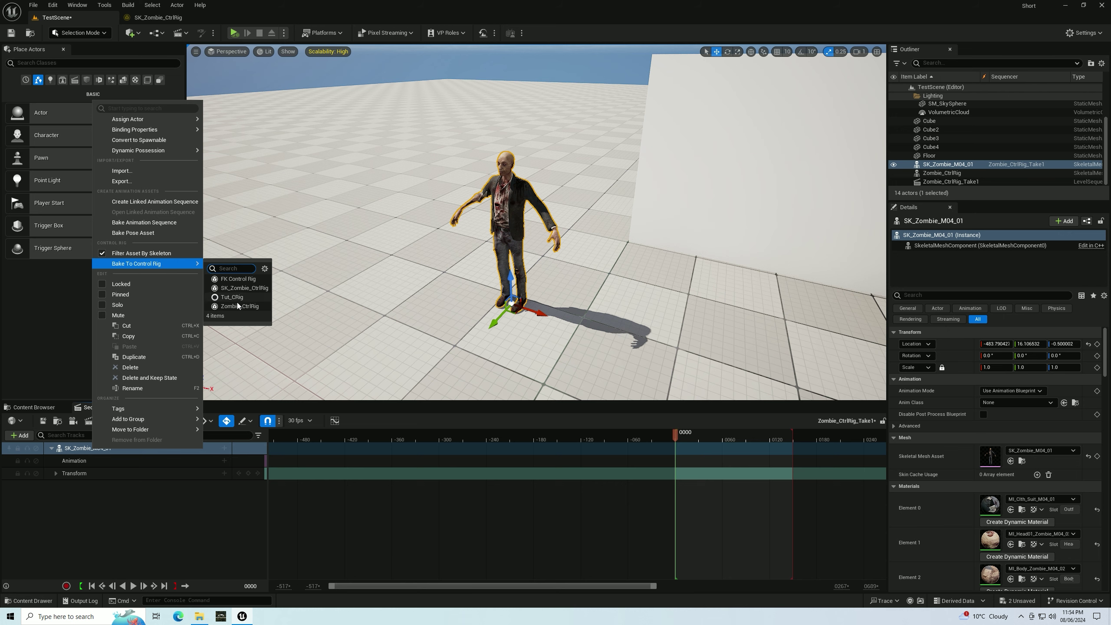
left_click(247, 288)
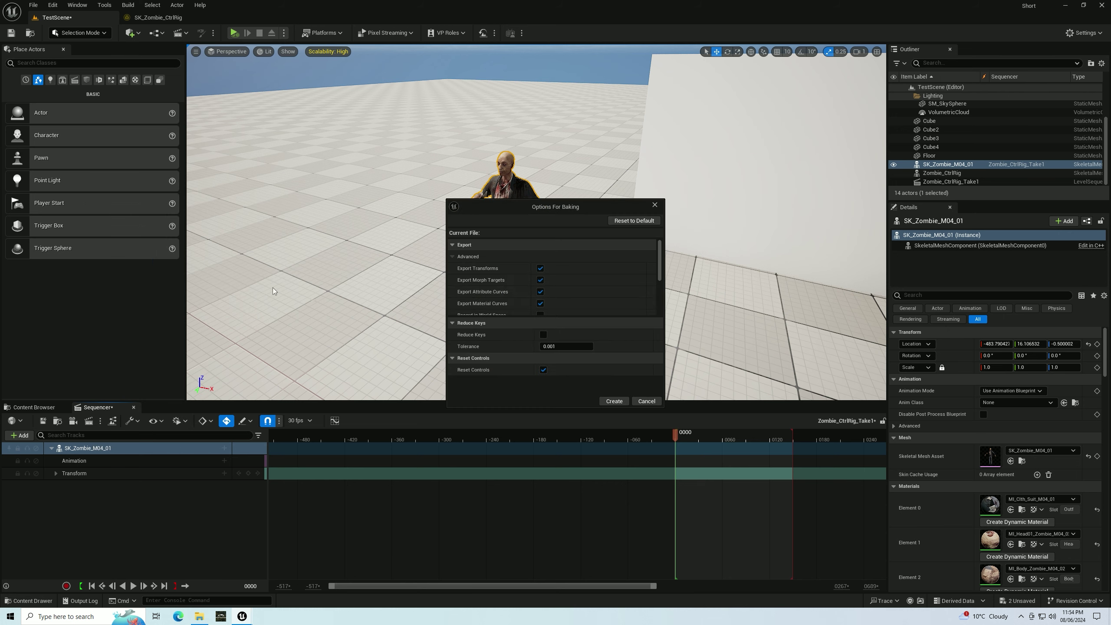
left_click(612, 400)
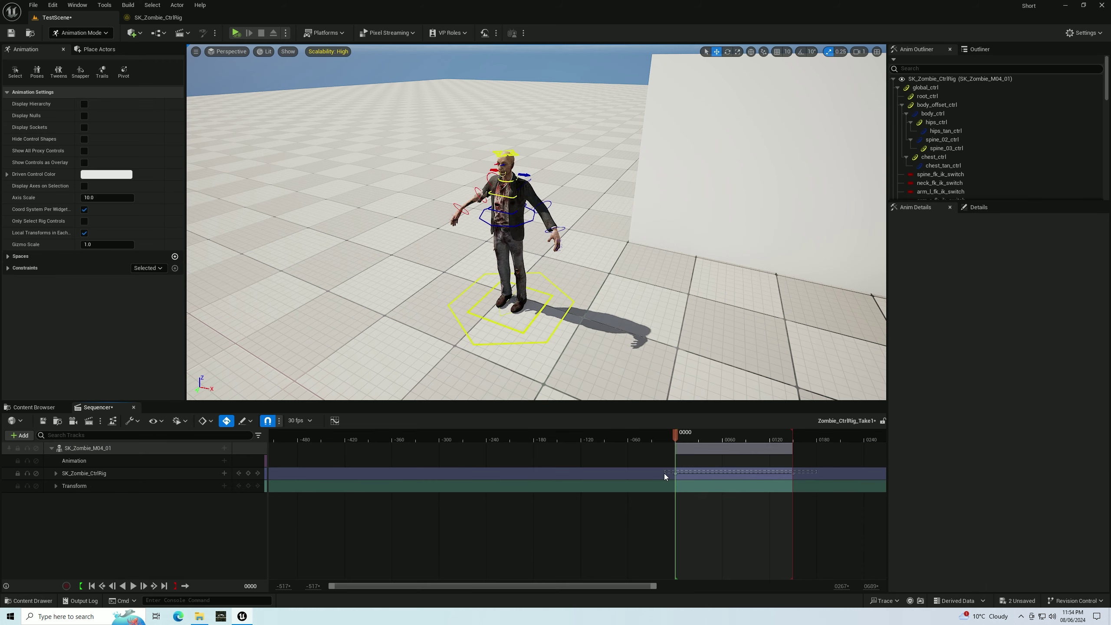
- Rotate the jaw control to open the mouth and tilt the head far back
right_click_drag(536, 263, 536, 263)
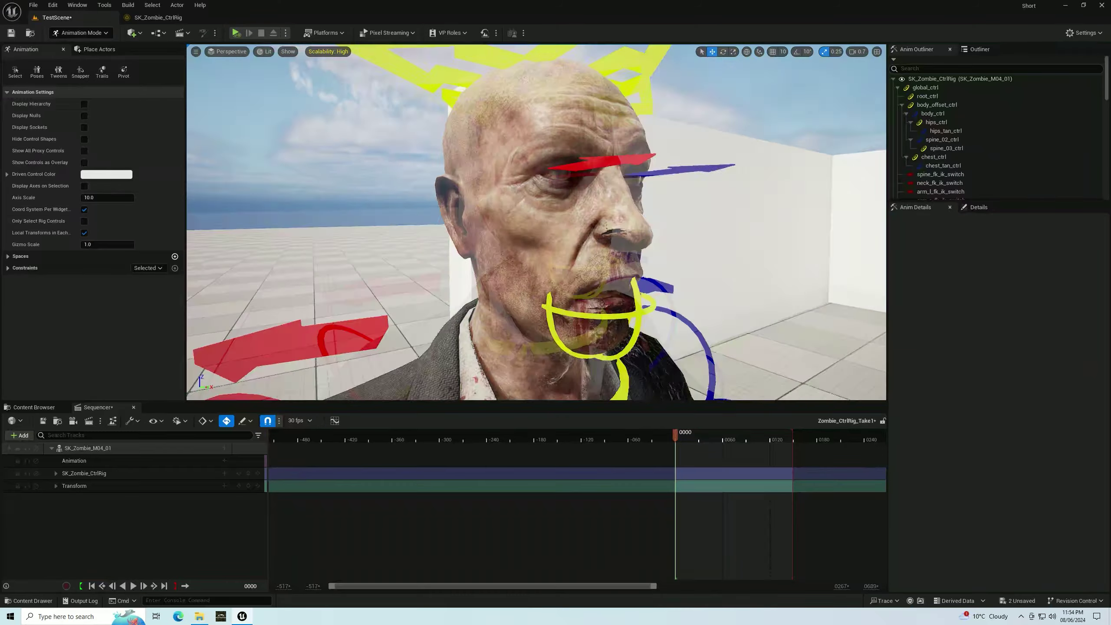
left_click(551, 167)
right_click_drag(542, 327, 542, 327)
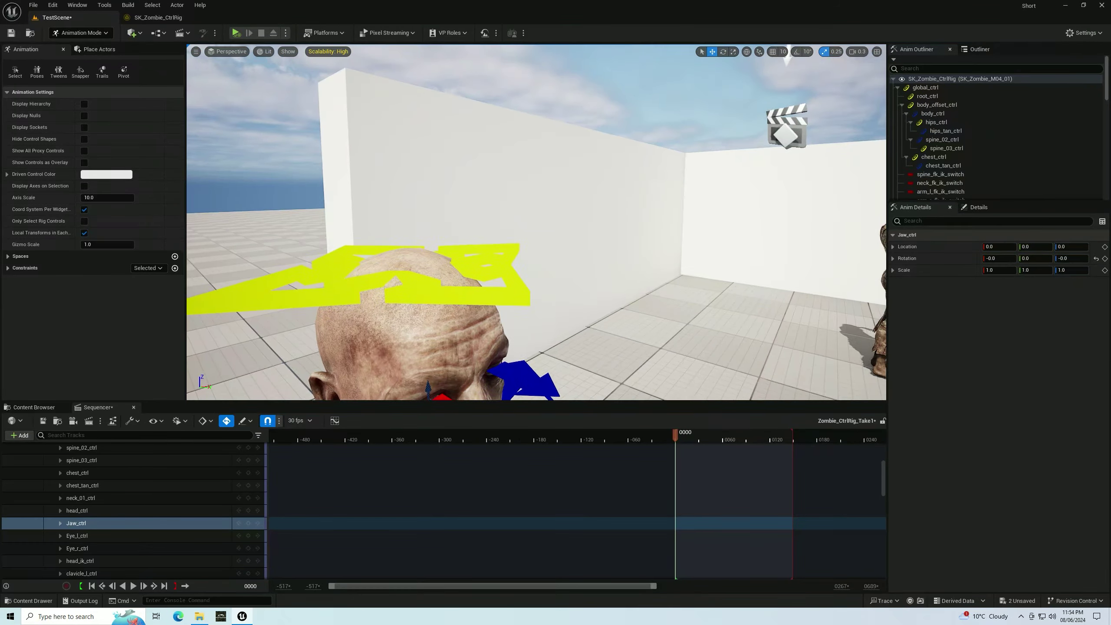
key("e")
mouse_move(472, 206)
left_mouse_down()
mouse_move(484, 209)
mouse_move(440, 210)
mouse_move(470, 207)
left_mouse_up()
left_click(491, 178)
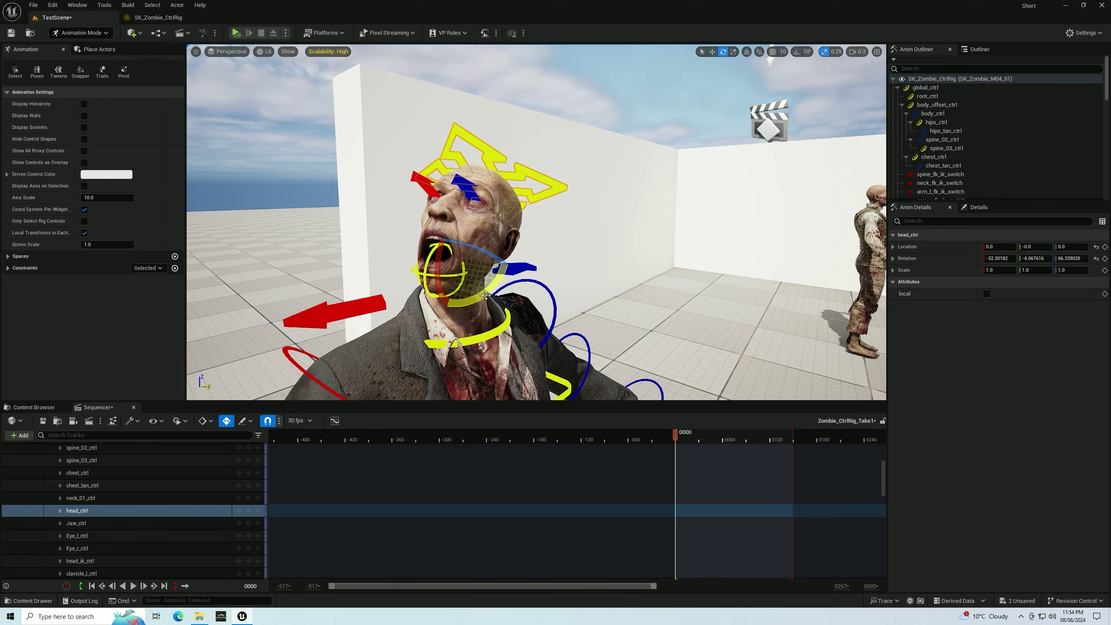
mouse_move(487, 296)
left_mouse_down()
mouse_move(411, 240)
mouse_move(420, 276)
left_mouse_up()
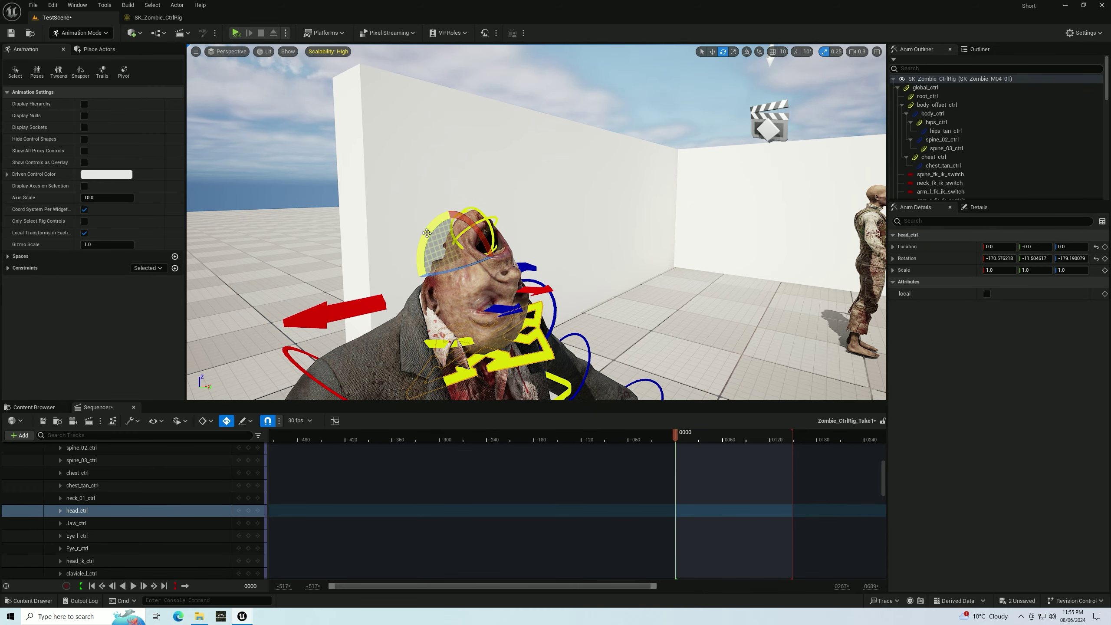
- Undo the jaw and head rotations
mouse_move(427, 233)
left_mouse_down("alt")
mouse_move(376, 222)
mouse_move(410, 215)
left_mouse_up("alt")
left_click(375, 223)
key("w")
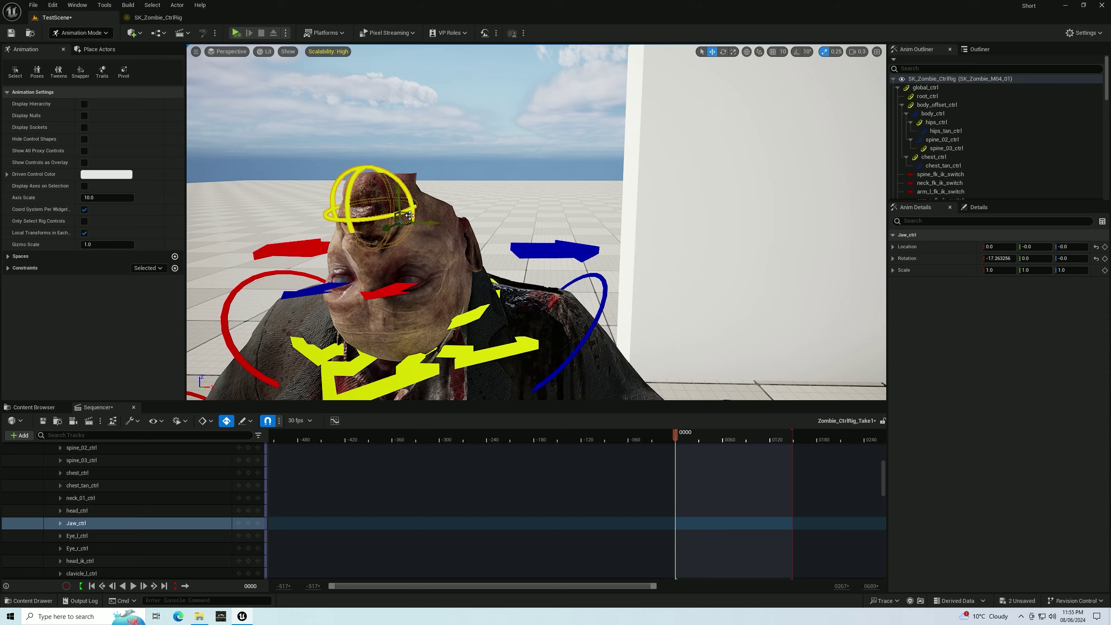
key("ctrl+z")
key("ctrl+z")
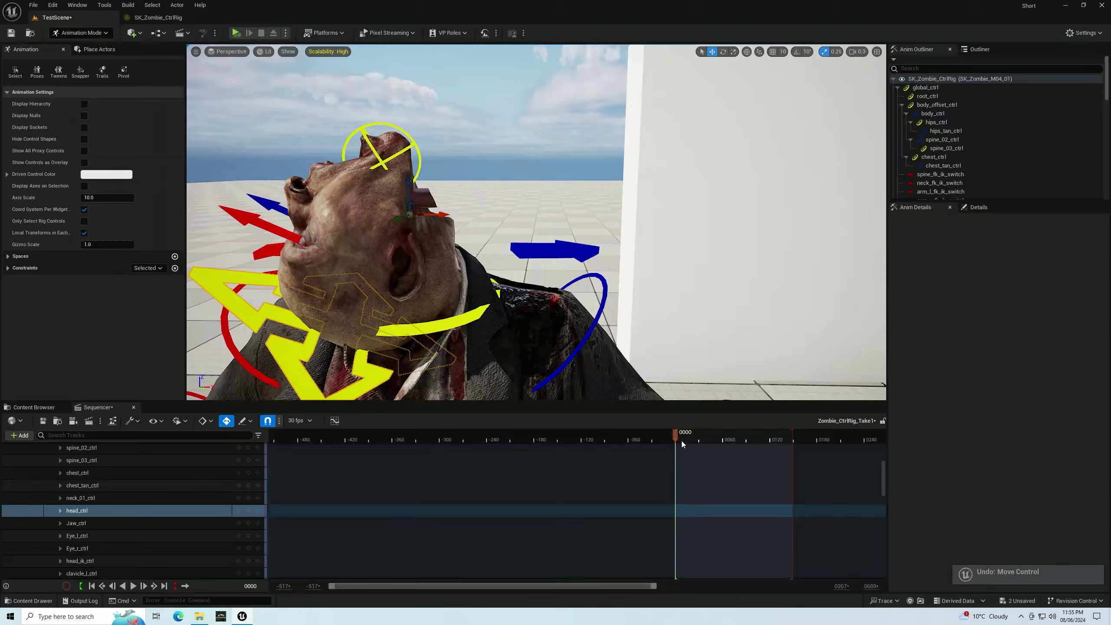
key("ctrl+z")
key("ctrl+z")
key("ctrl+z")
- Focus on the jaw, then shift it along the face and pull it down to open the mouth
key("f")
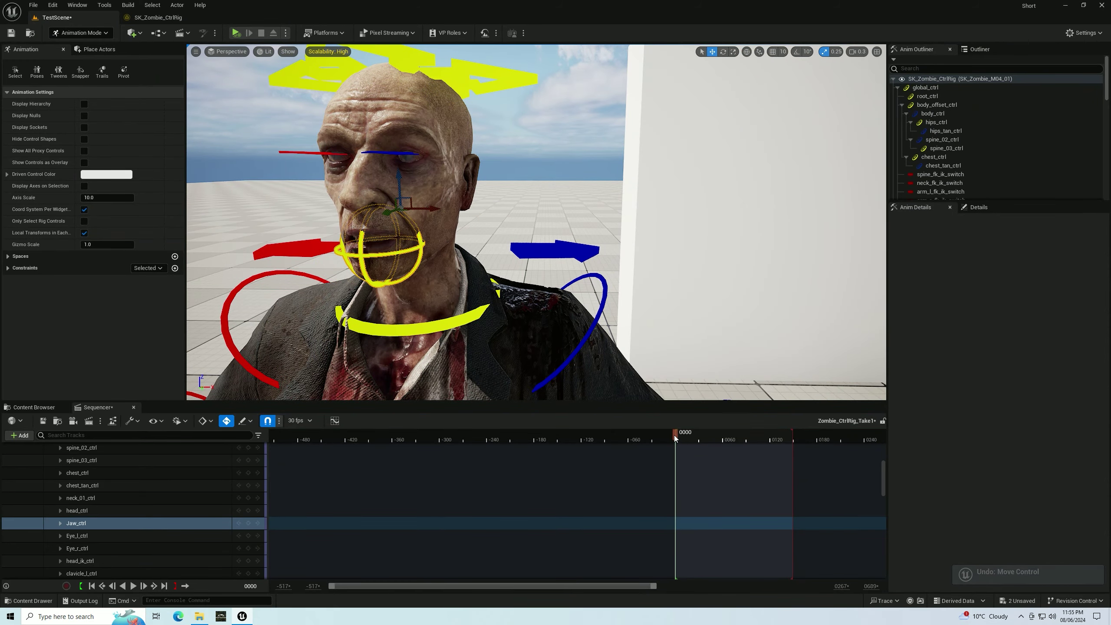
mouse_move(525, 219)
left_mouse_down("alt")
mouse_move(650, 216)
mouse_move(642, 209)
mouse_move(664, 156)
left_mouse_up("alt")
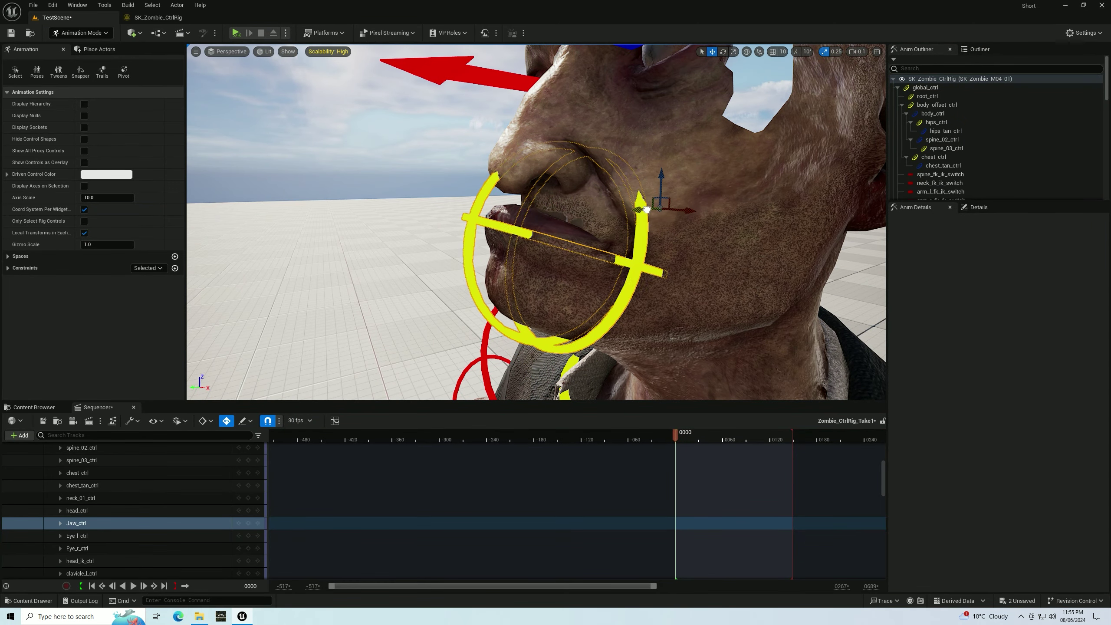
left_click_drag(647, 209, 664, 215)
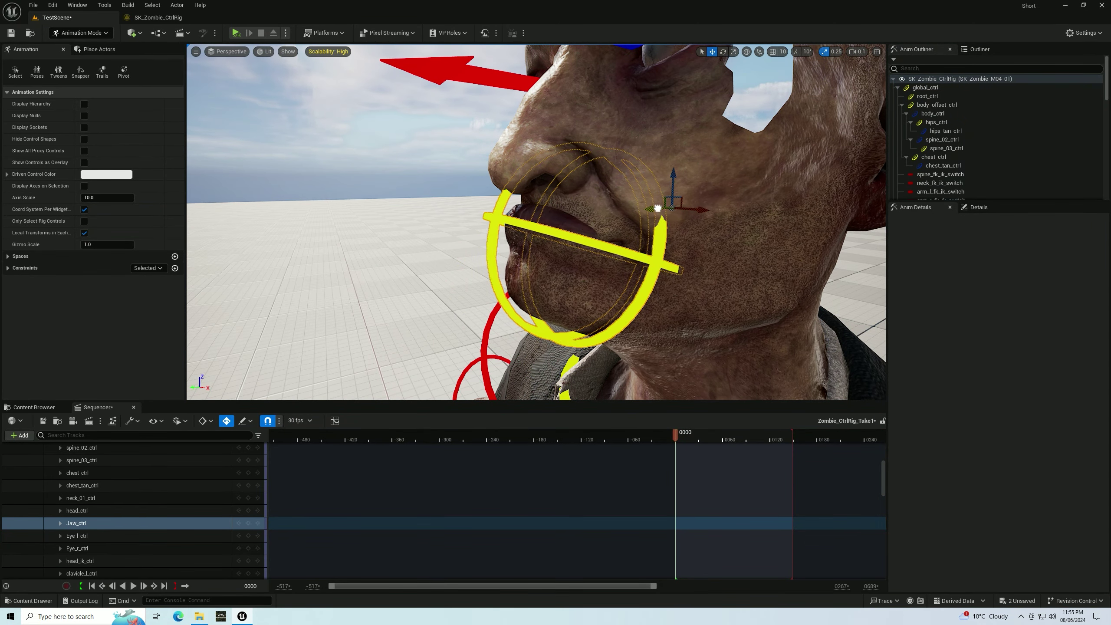
mouse_move(658, 208)
left_mouse_down()
mouse_move(702, 293)
mouse_move(613, 263)
left_mouse_up()
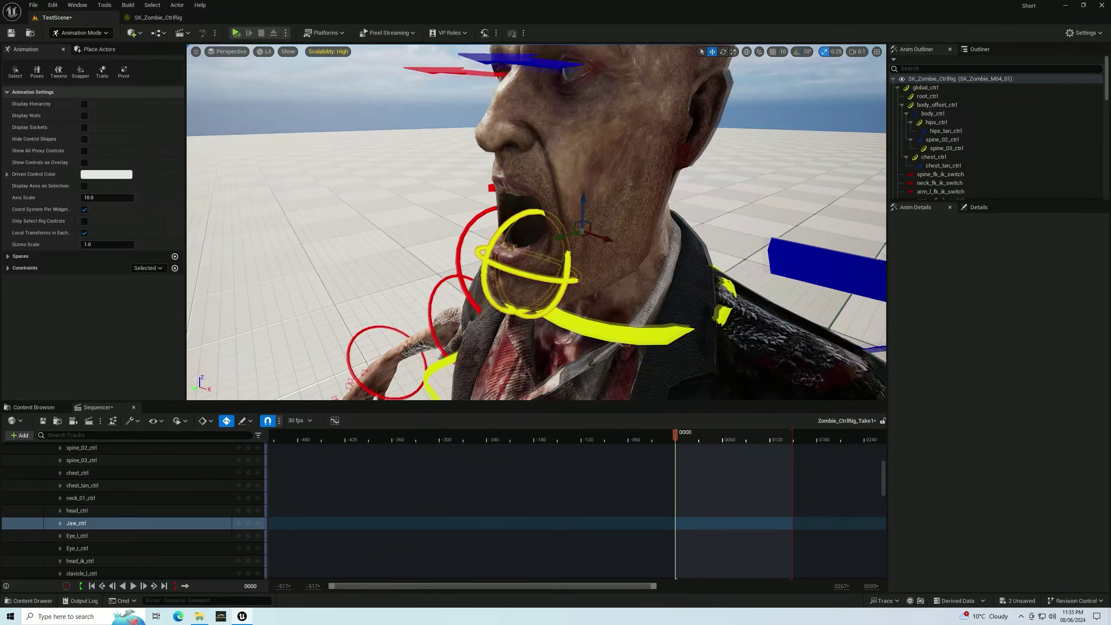
left_click_drag(589, 218, 589, 219, "alt")
left_click_drag(602, 282, 504, 280, "alt")
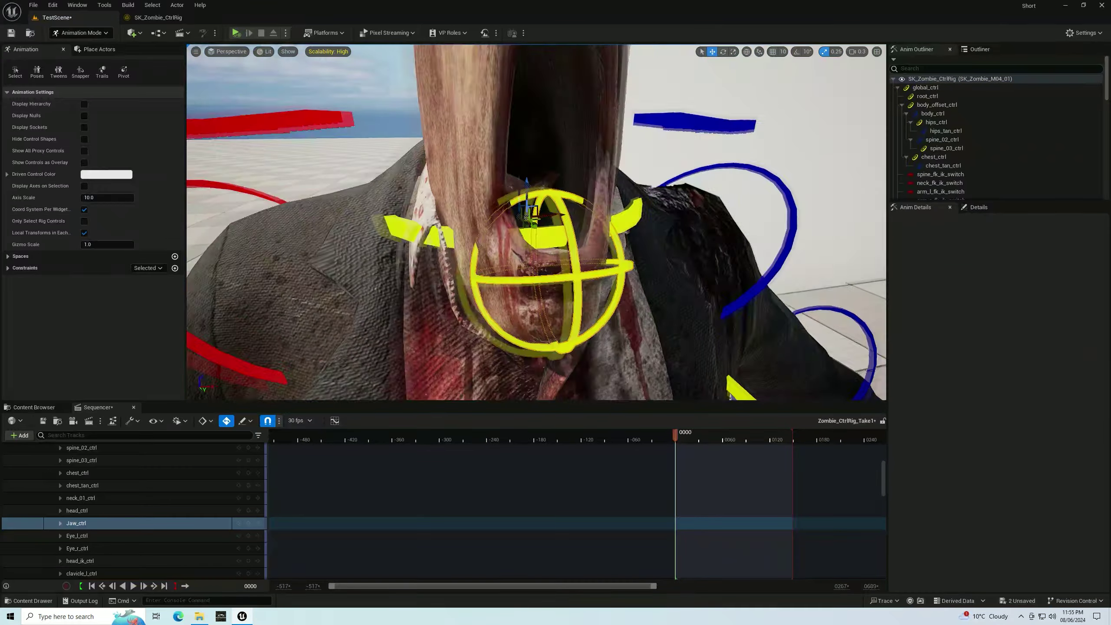
- Rotate the jaw control open, then swing it wide open
key("r")
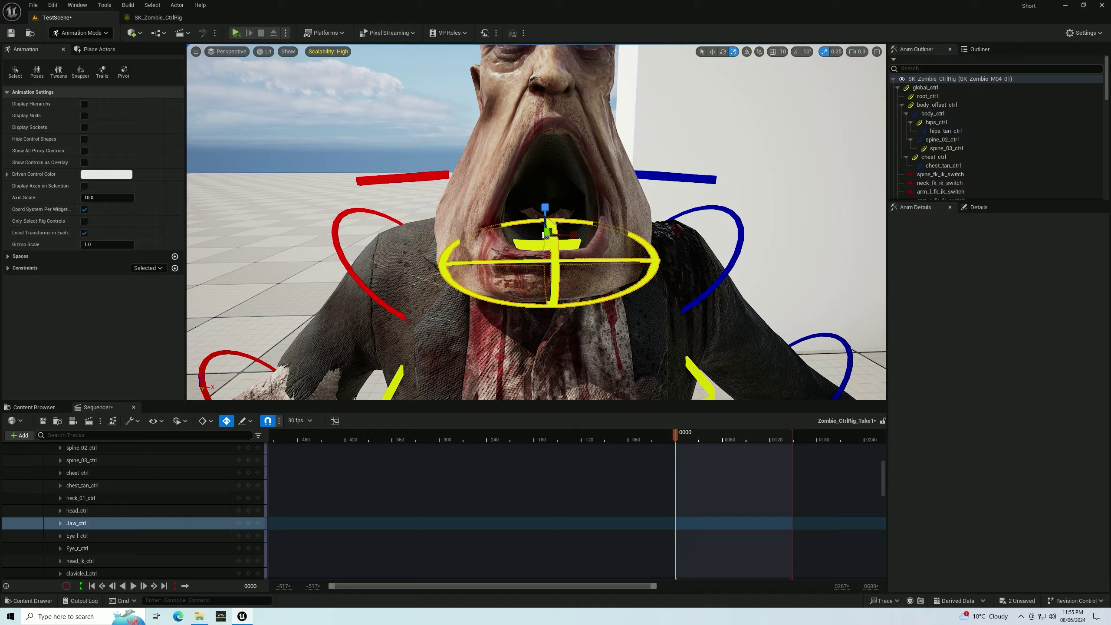
left_click_drag(549, 232, 612, 374, "alt")
key("w")
left_click_drag(550, 179, 553, 206, "alt")
key("r")
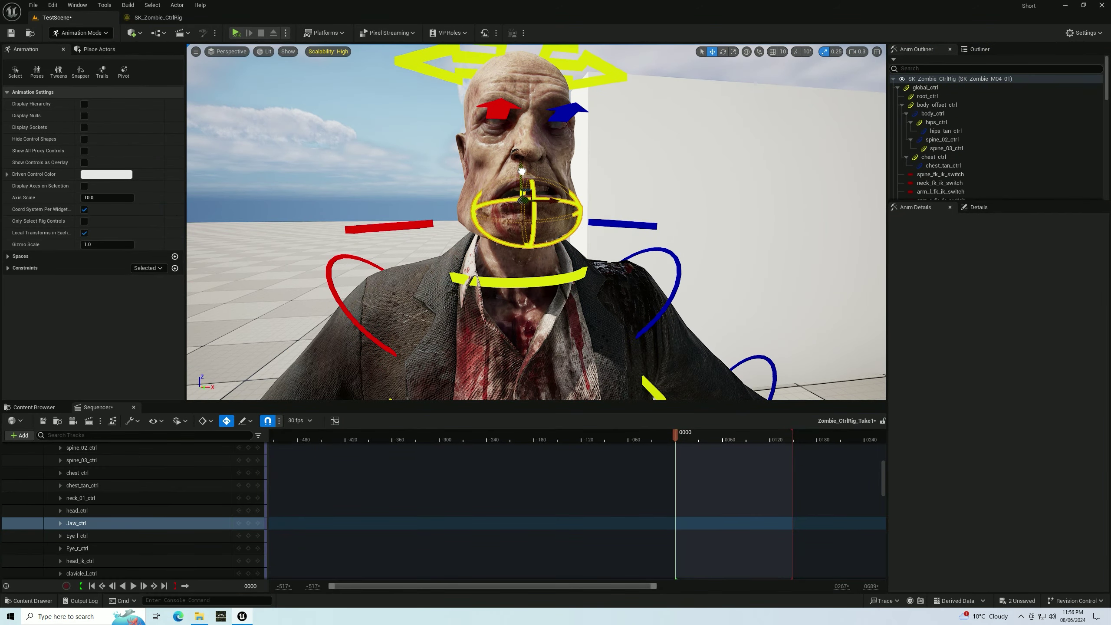
left_click_drag(522, 170, 634, 175, "alt")
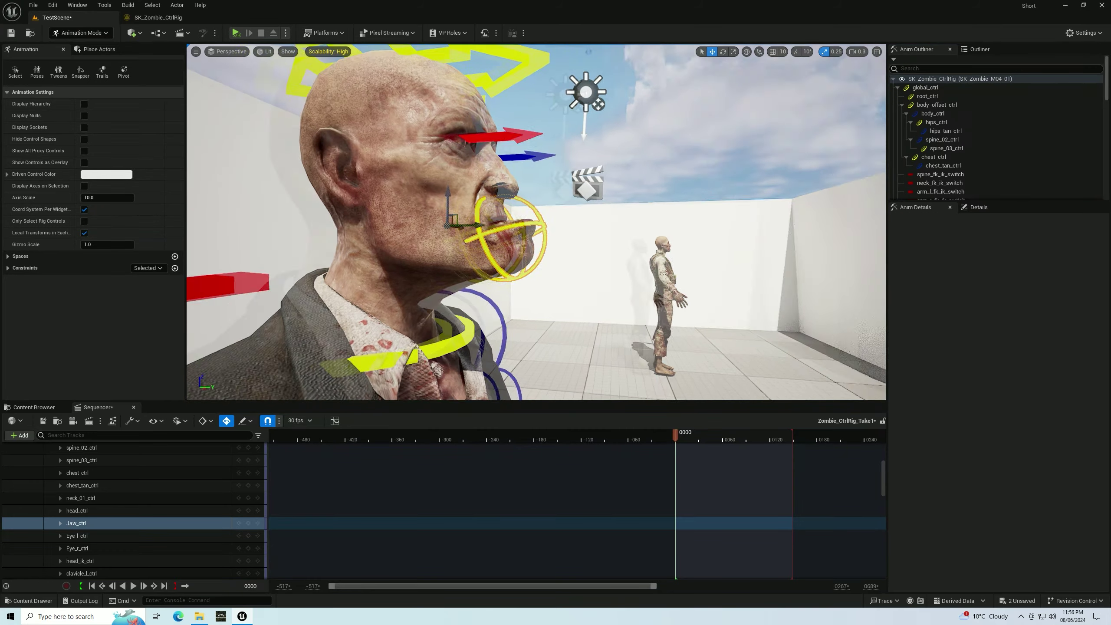
key("e")
left_click_drag(382, 180, 431, 206)
key("r")
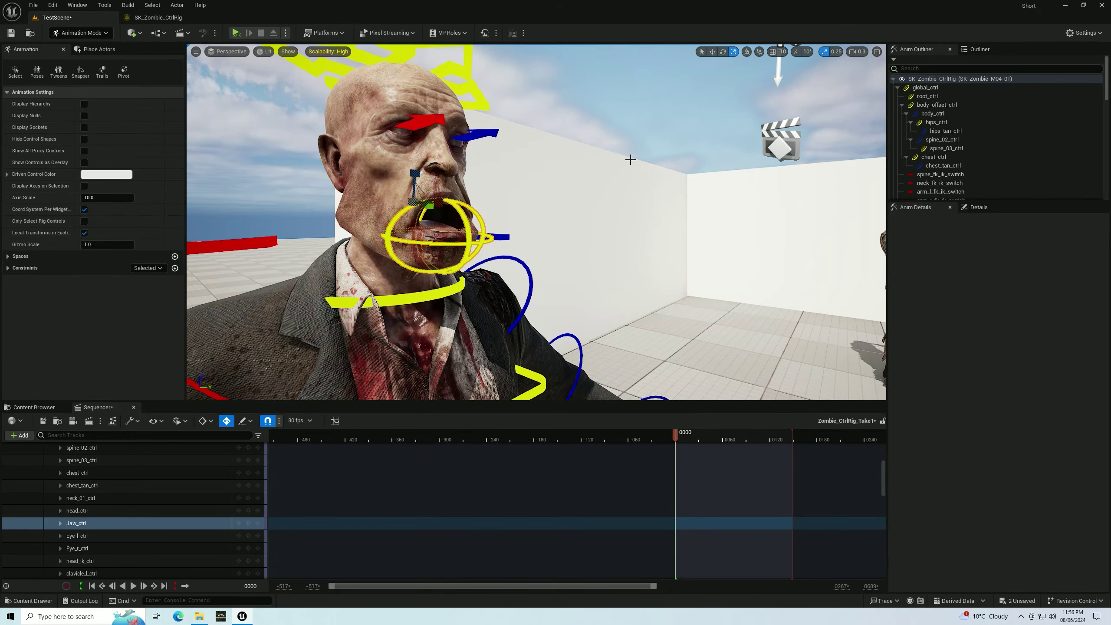
left_click_drag(630, 160, 632, 163, "alt")
left_click(627, 178)
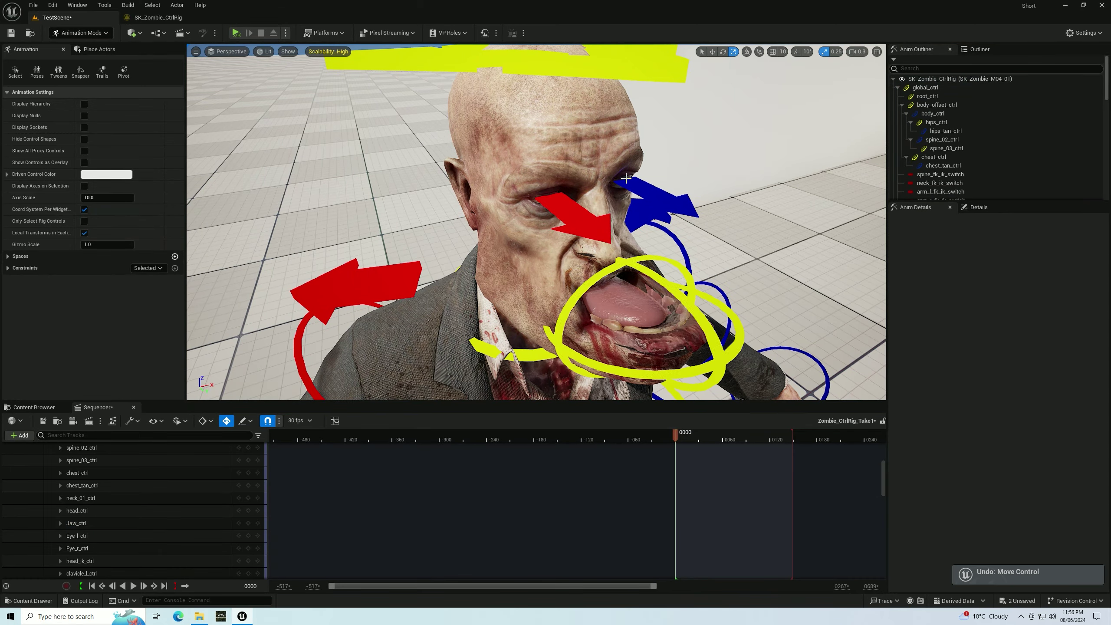
- Undo the wide jaw opening and deselect the jaw control
key("ctrl+z")
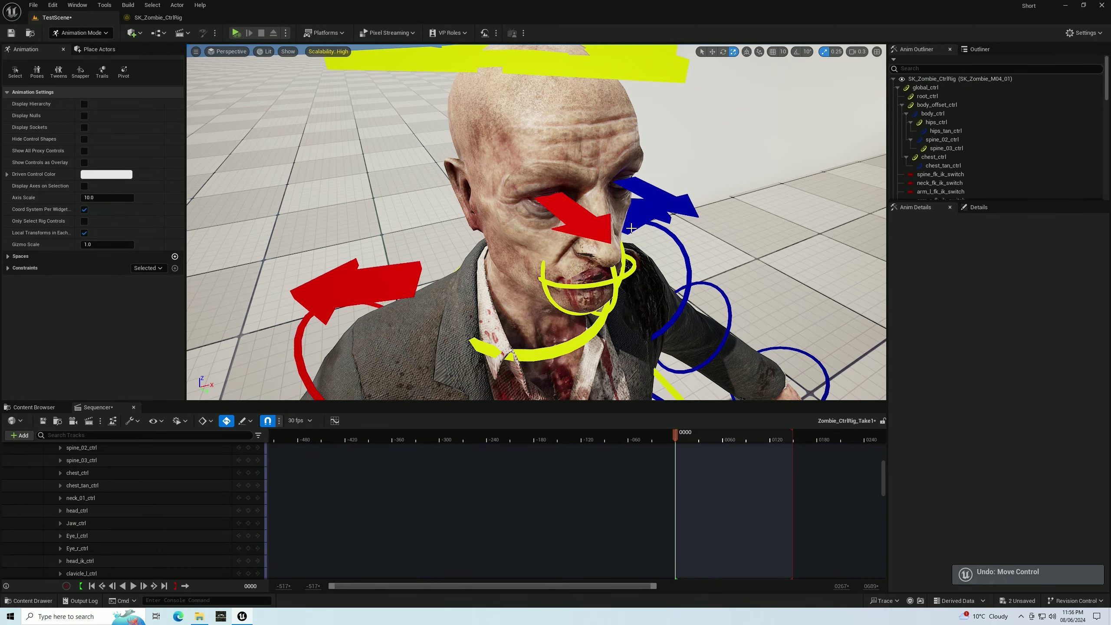
left_click(618, 272)
key("e")
scroll(617, 272, "down", 5)
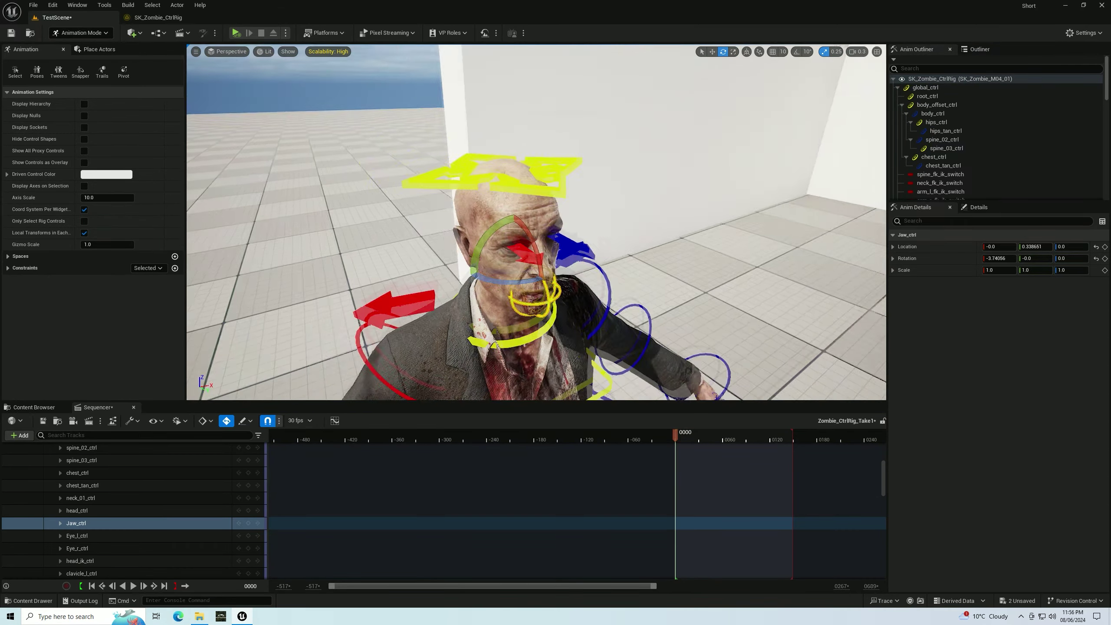
scroll(618, 272, "down", 3)
left_click(567, 129)
- Try rotating the right hand control upward, then undo that rotation
key("w")
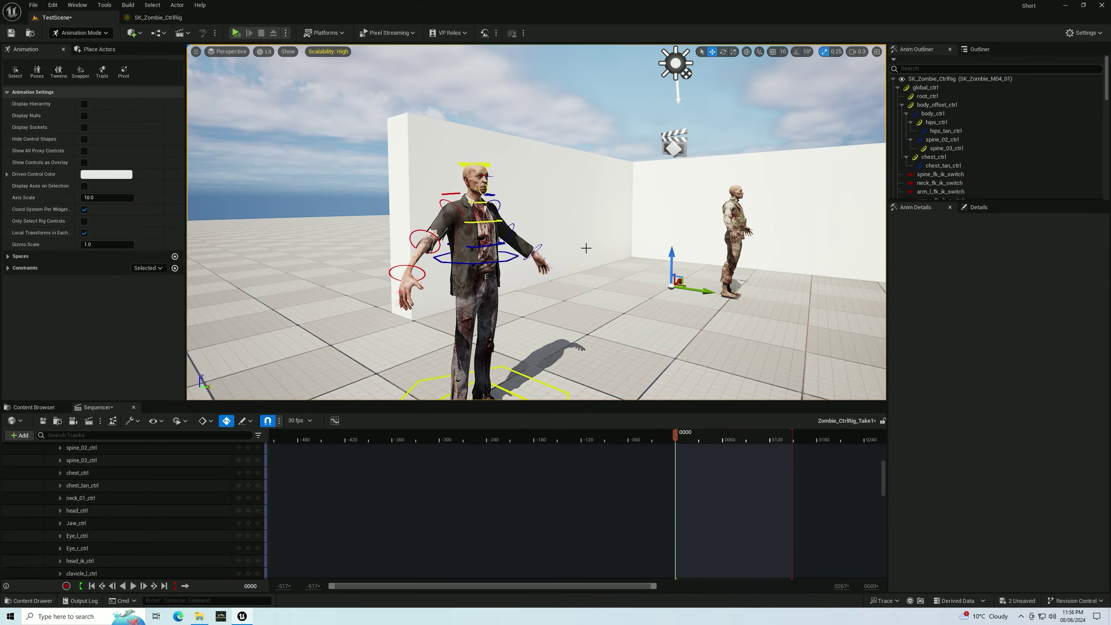
scroll(482, 239, "up", 6)
left_click(397, 245)
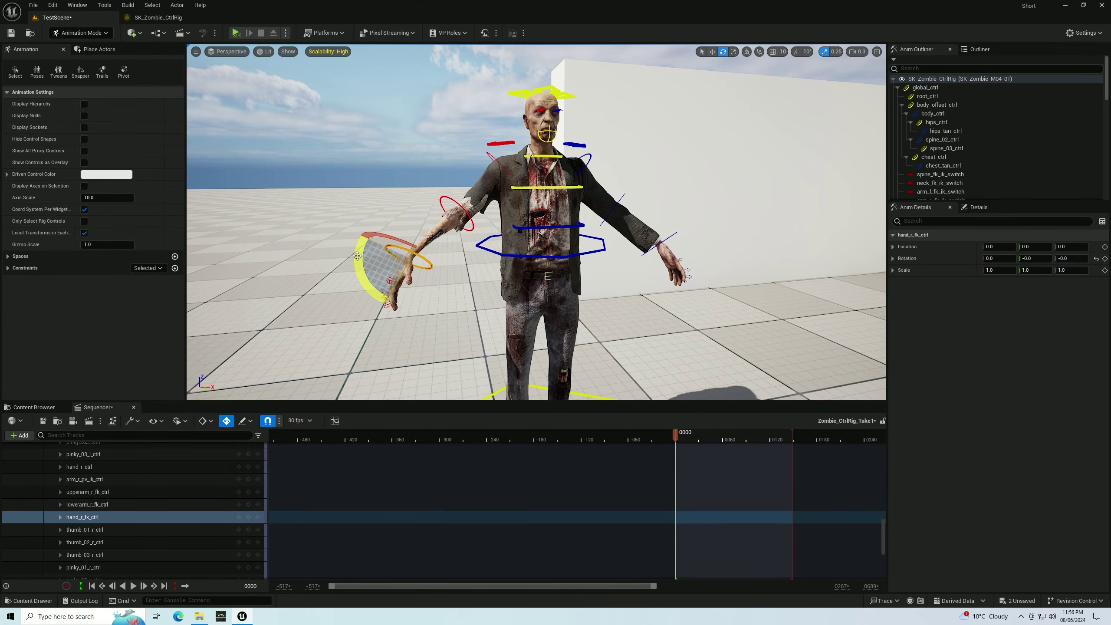
left_click_drag(357, 256, 385, 206)
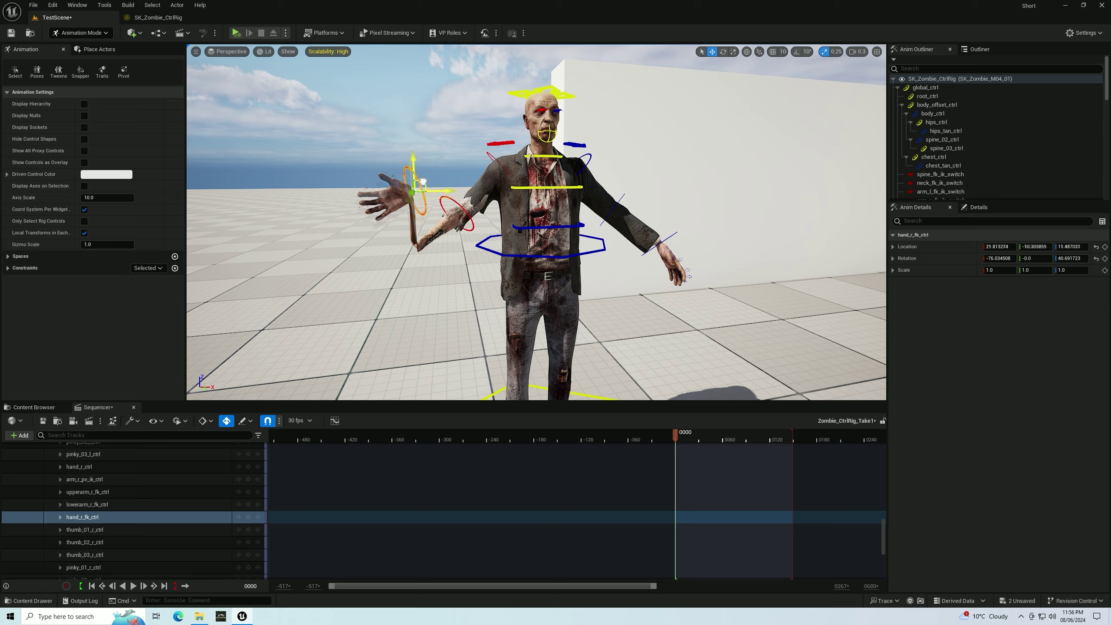
key("ctrl+z")
- Rotate upperarm_r_fk_ctrl to raise the arm and bend lowerarm_r_fk_ctrl up to vertical
left_click(492, 156)
left_click_drag(498, 209, 503, 166)
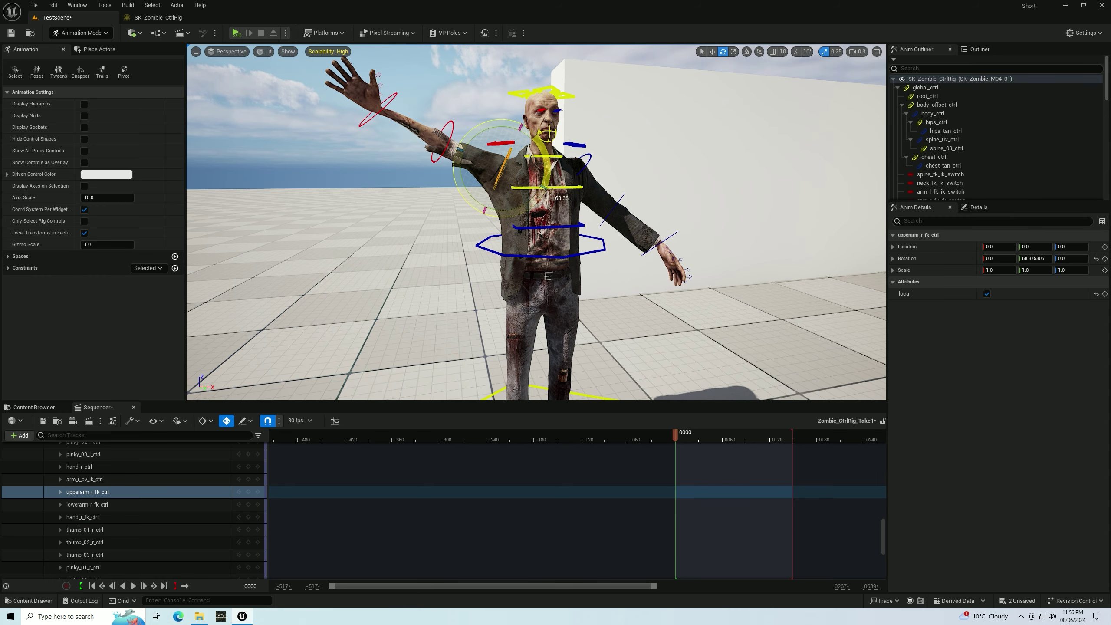
left_click(455, 124)
left_click_drag(455, 127, 464, 70)
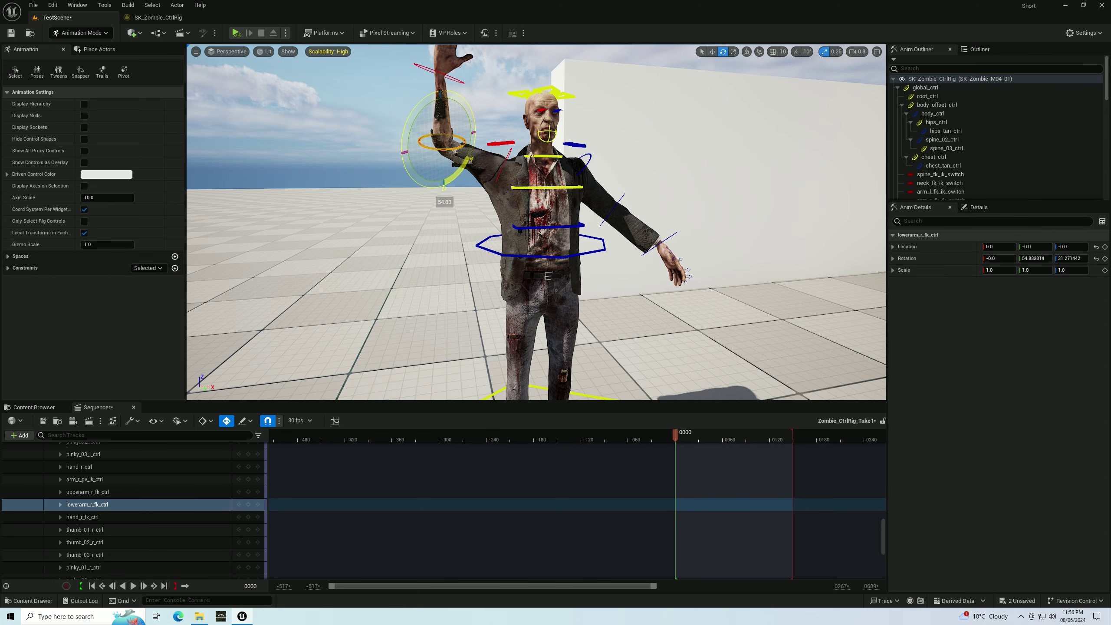
left_click_drag(498, 226, 484, 313)
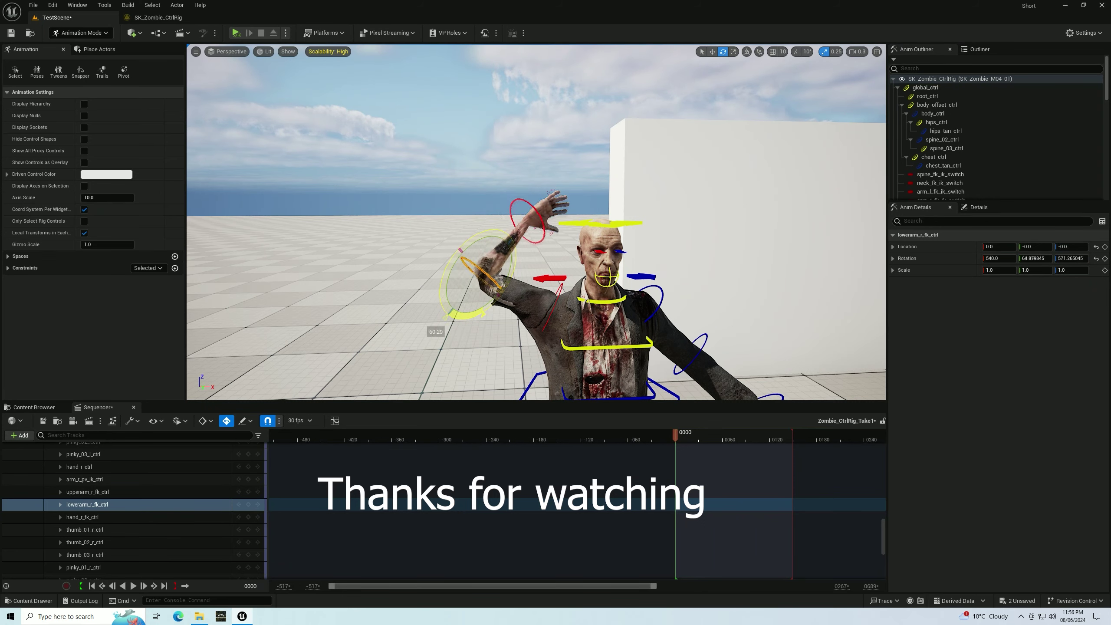